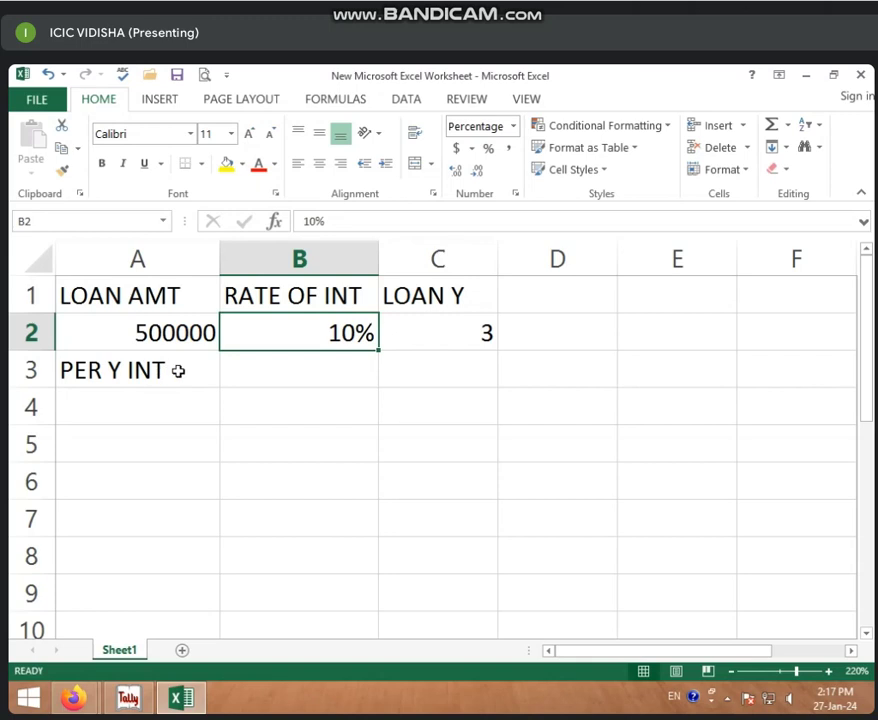
Extend the label in cell A3 to read PER Y INT AMT.
double_click(177, 370)
text(AMT)
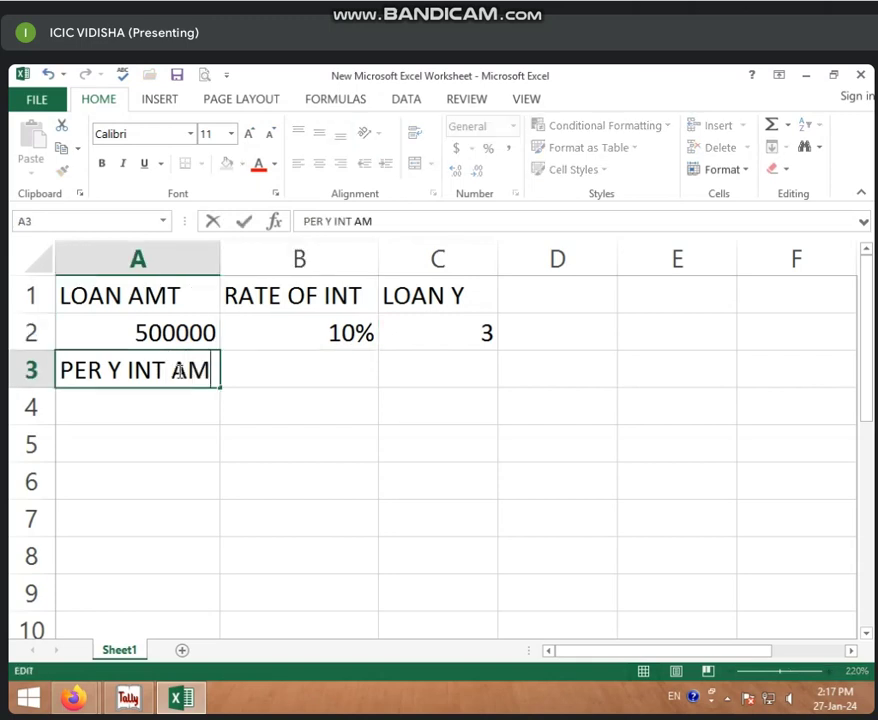
click(287, 392)
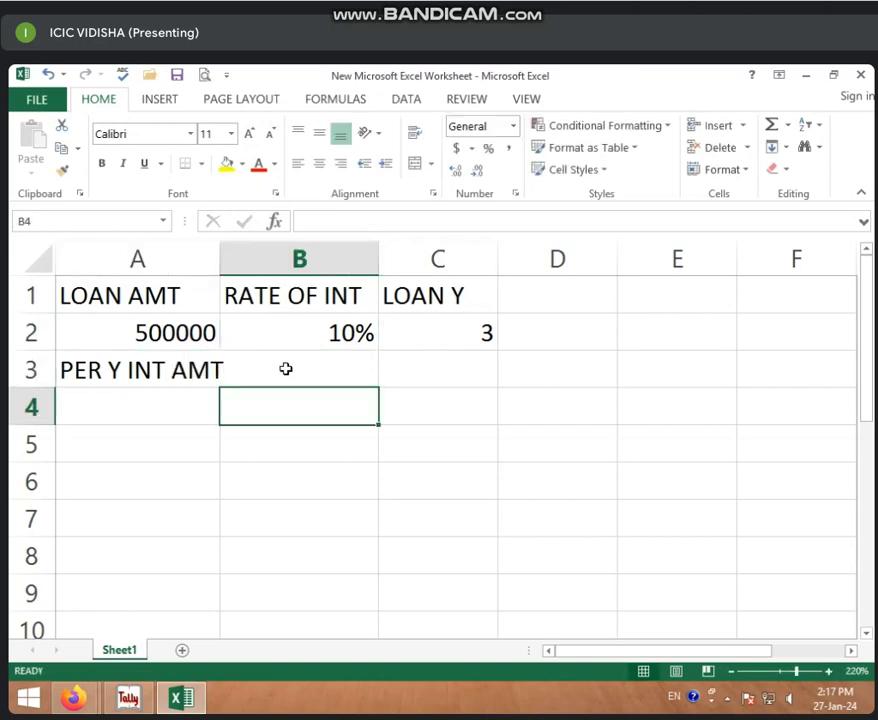
Calculate the yearly interest in B3 by multiplying the loan amount by the interest rate with =A2*B2.
click(286, 367)
text(=)
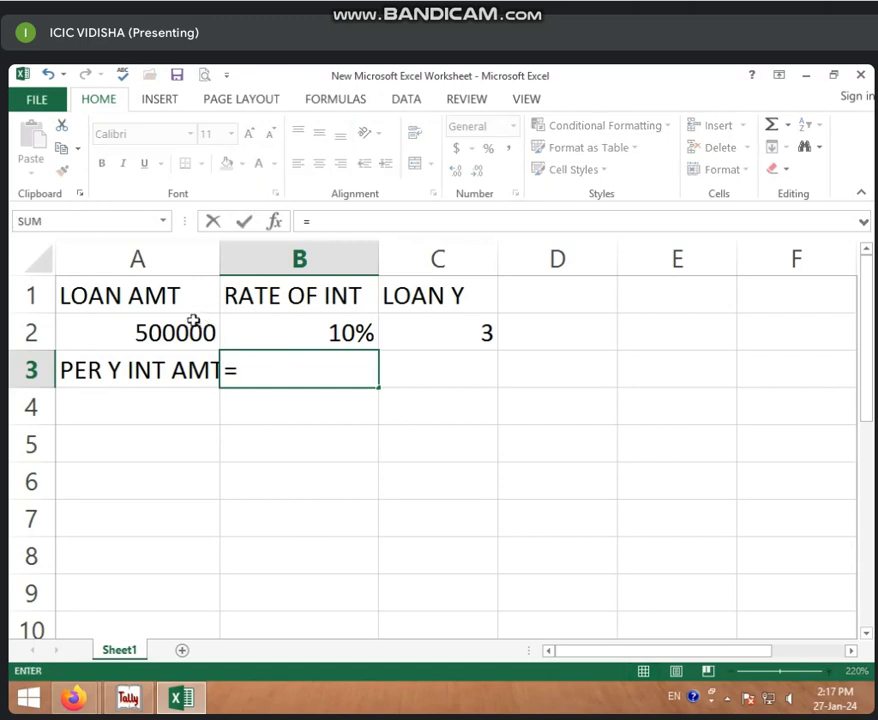
click(193, 320)
text(*)
click(285, 336)
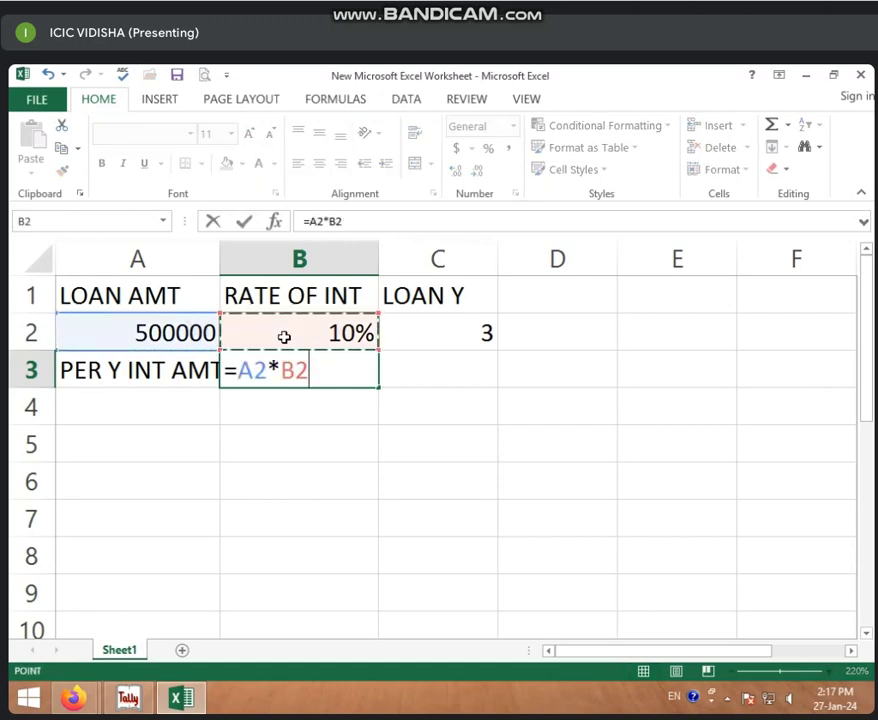
key(Return)
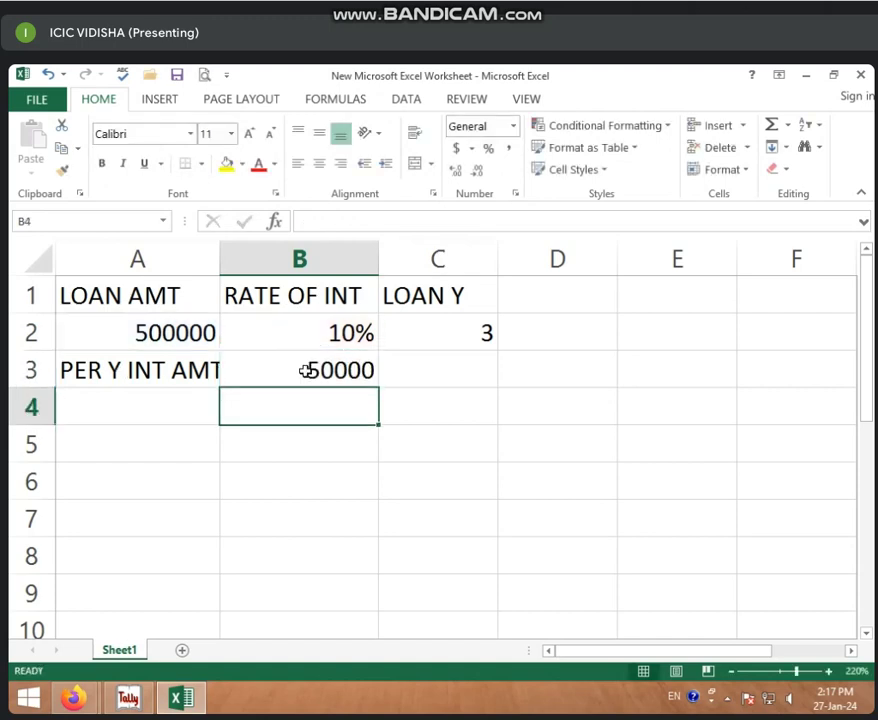
click(290, 369)
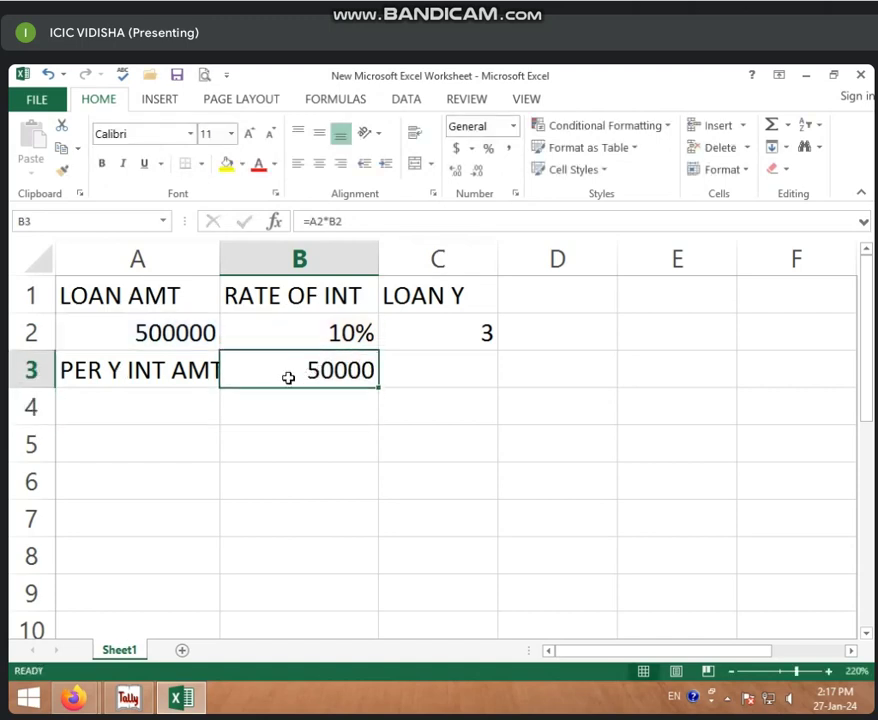
Label cell A4 TOTAL INT and calculate it in B4 from the yearly interest and loan years with =B3*C2.
click(170, 398)
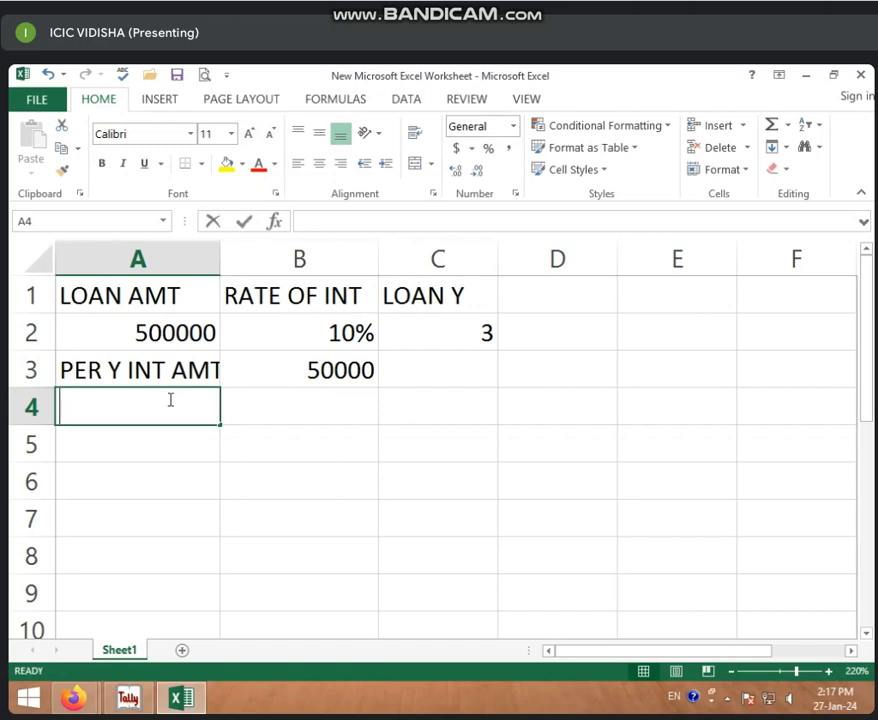
text(TOTAL INT)
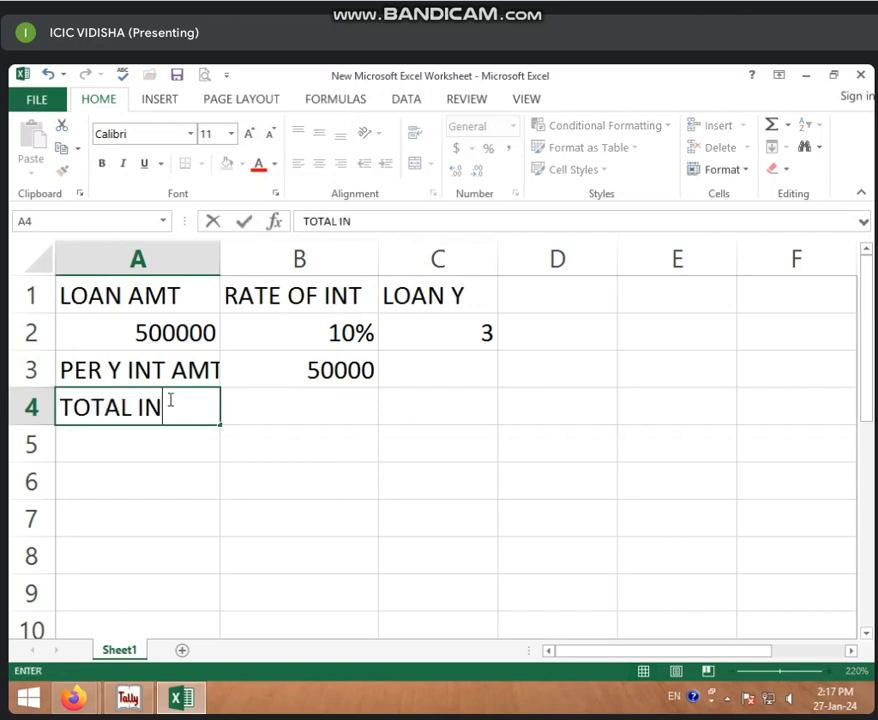
click(297, 410)
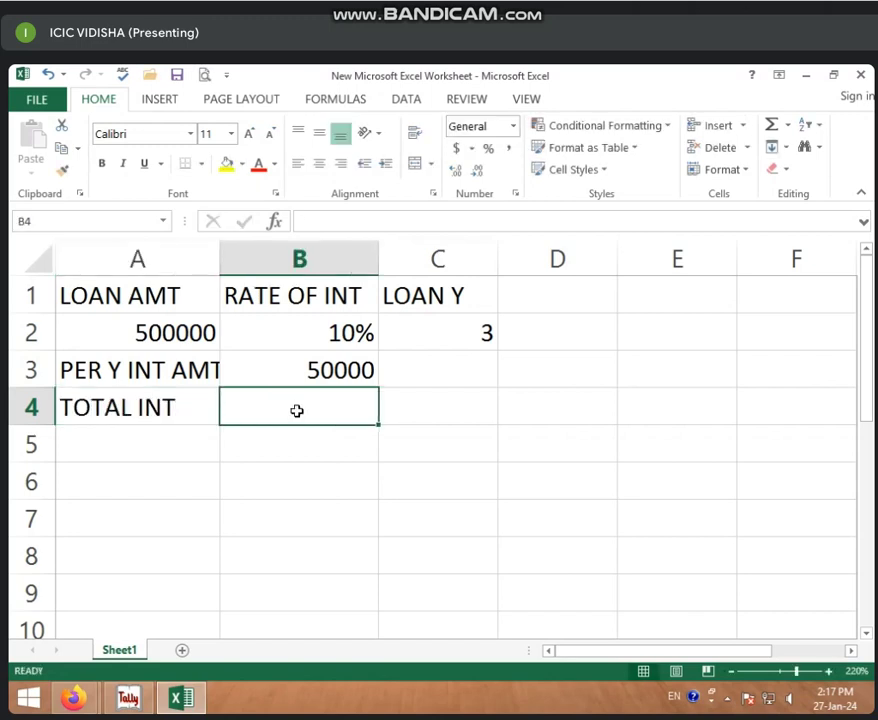
text(=)
click(316, 362)
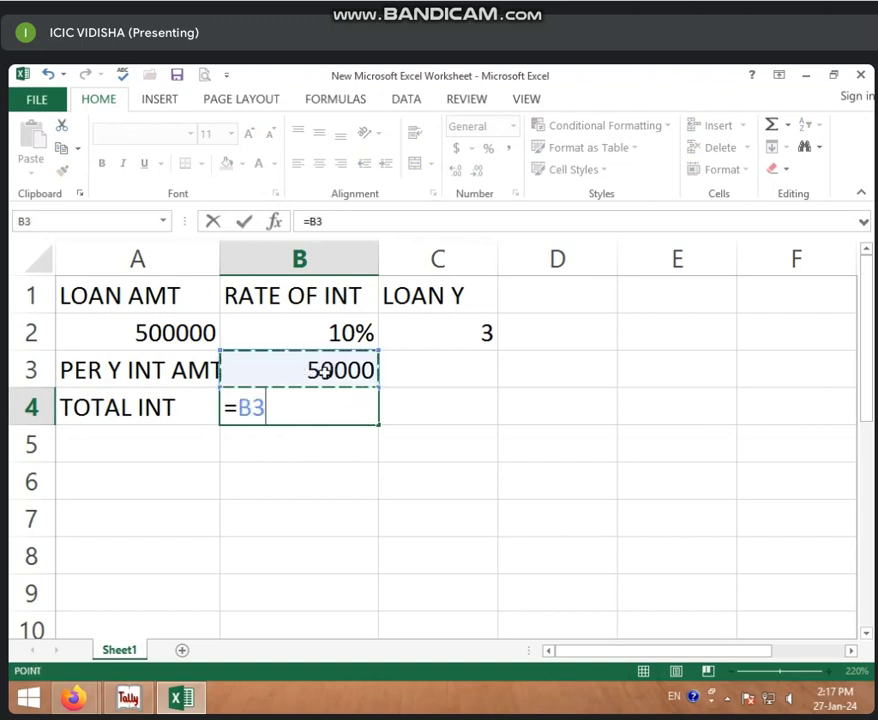
text(*)
click(399, 334)
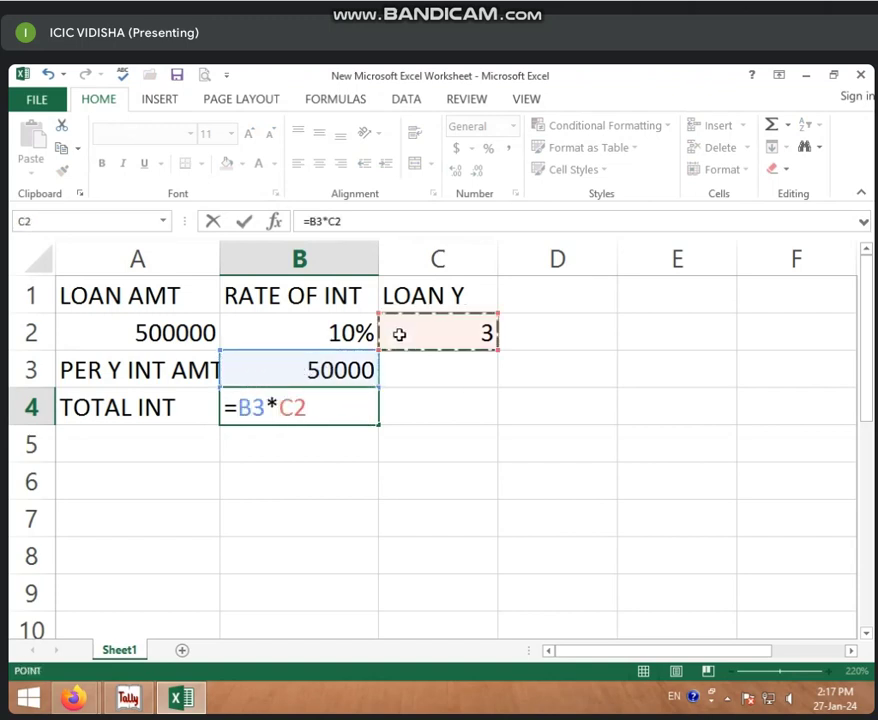
key(Return)
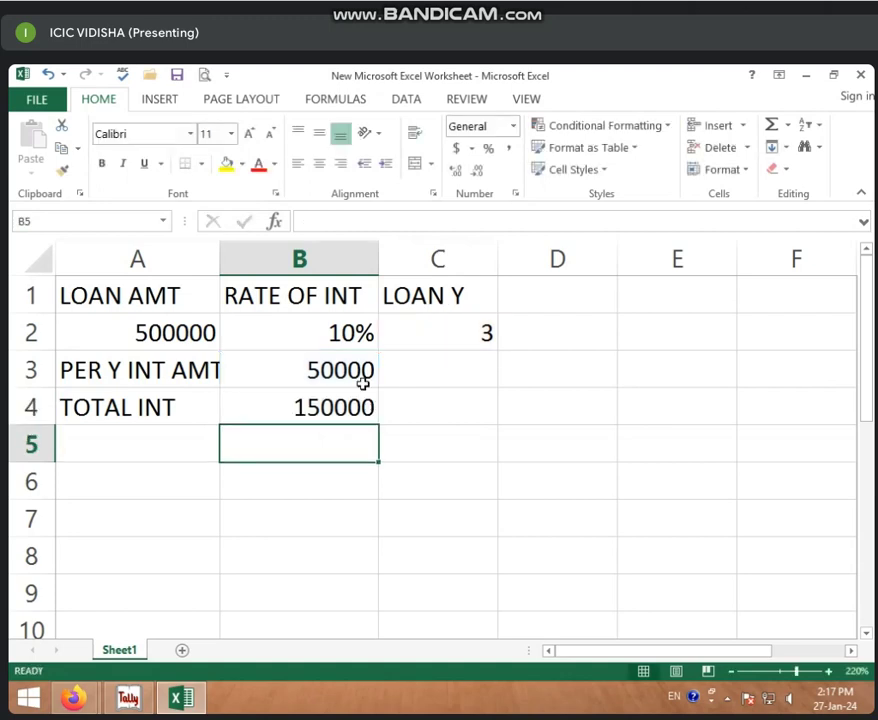
click(291, 410)
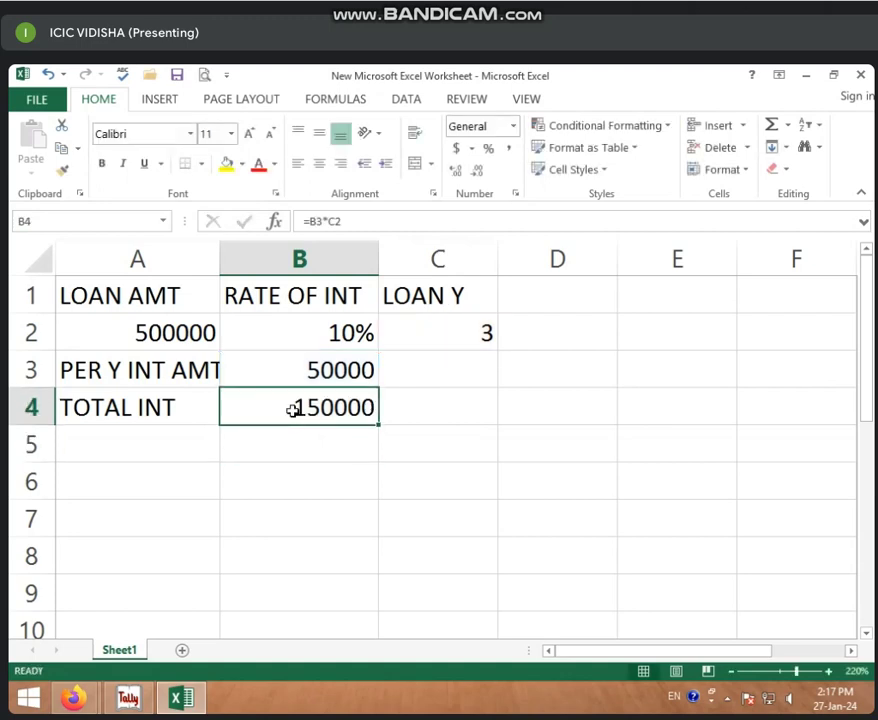
click(284, 368)
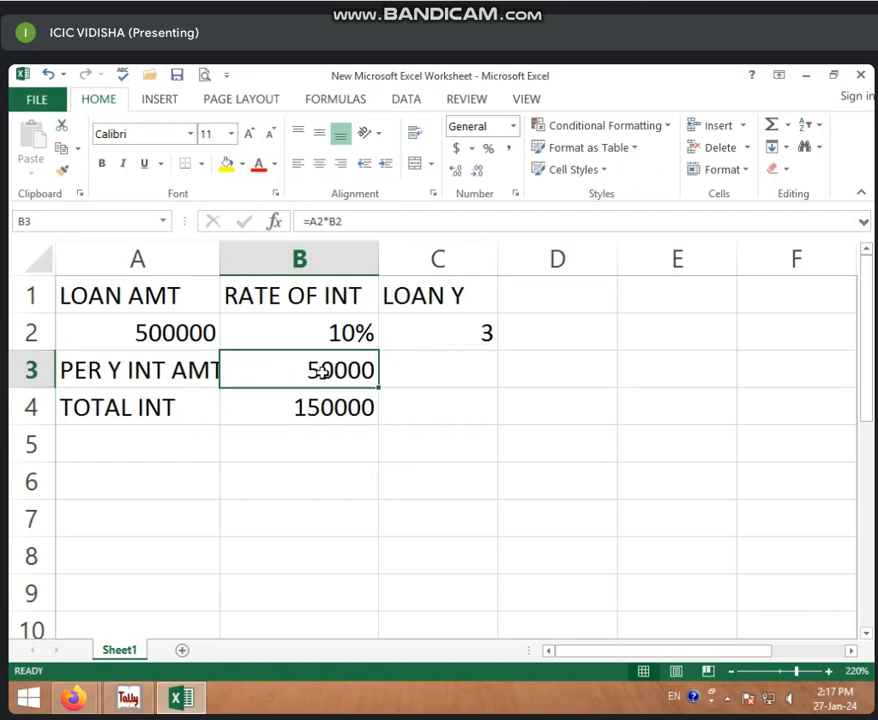
click(343, 432)
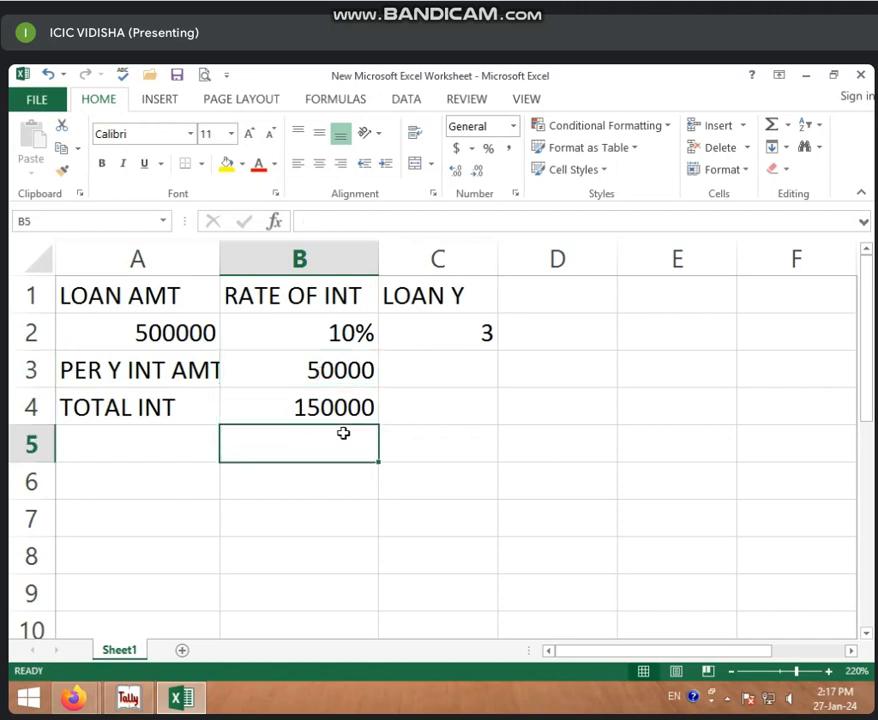
click(179, 337)
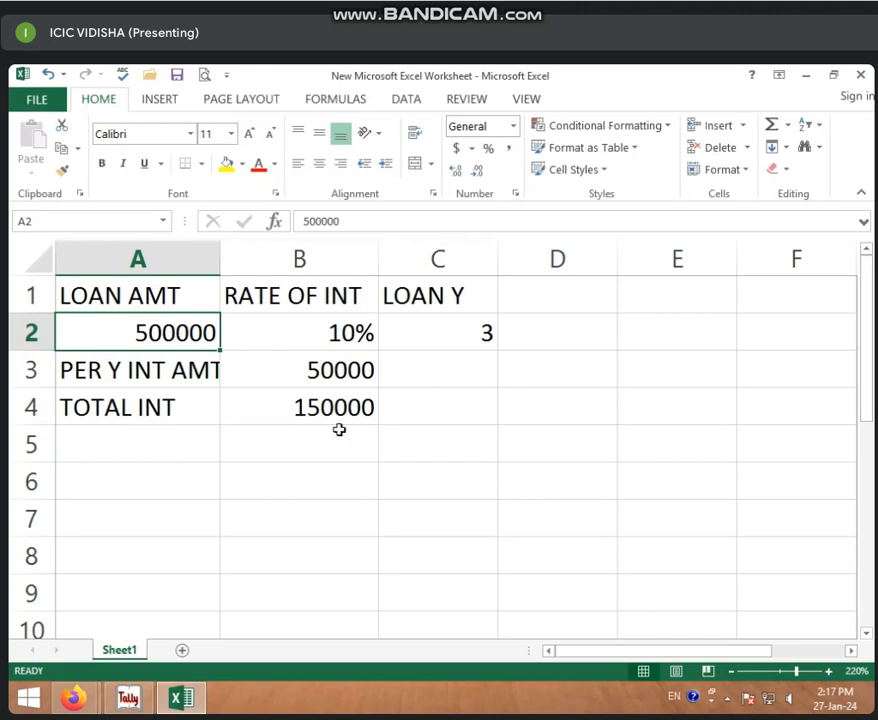
Label cell A5 as LOAN + INT, with spaces around the plus sign.
click(191, 438)
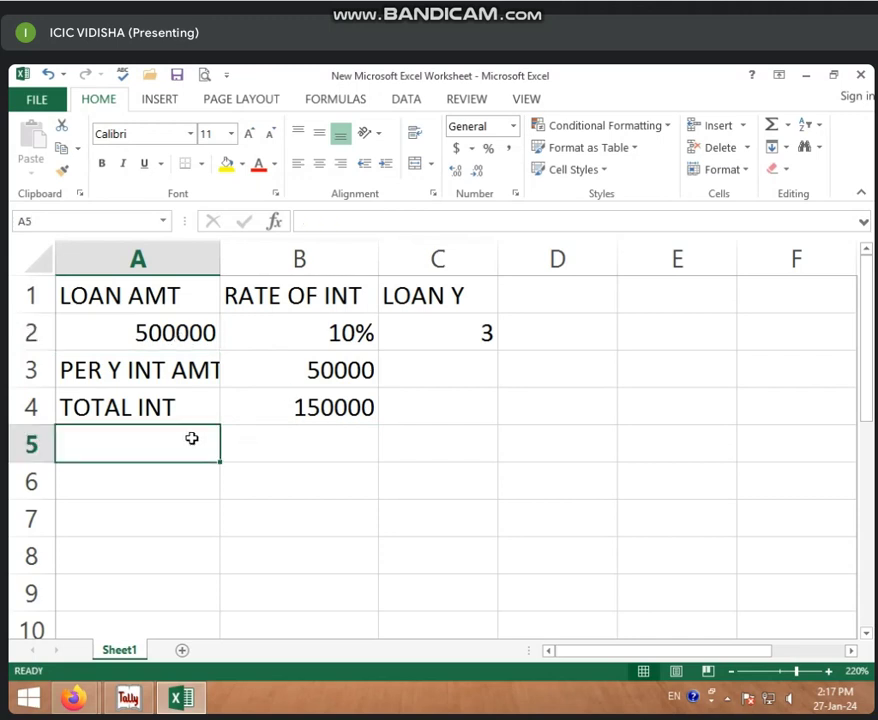
text(LOAN +)
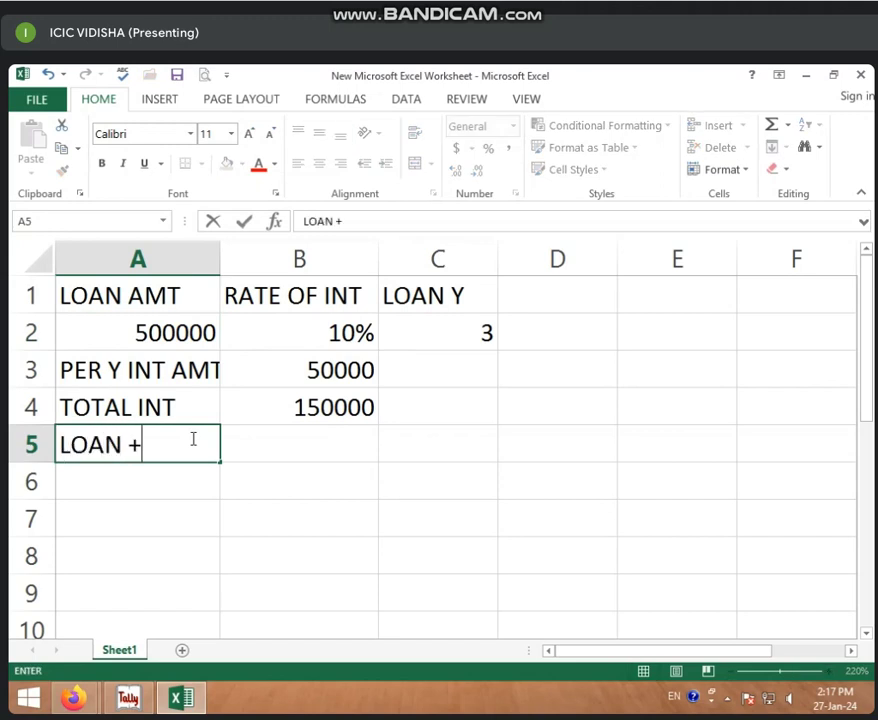
text(INT)
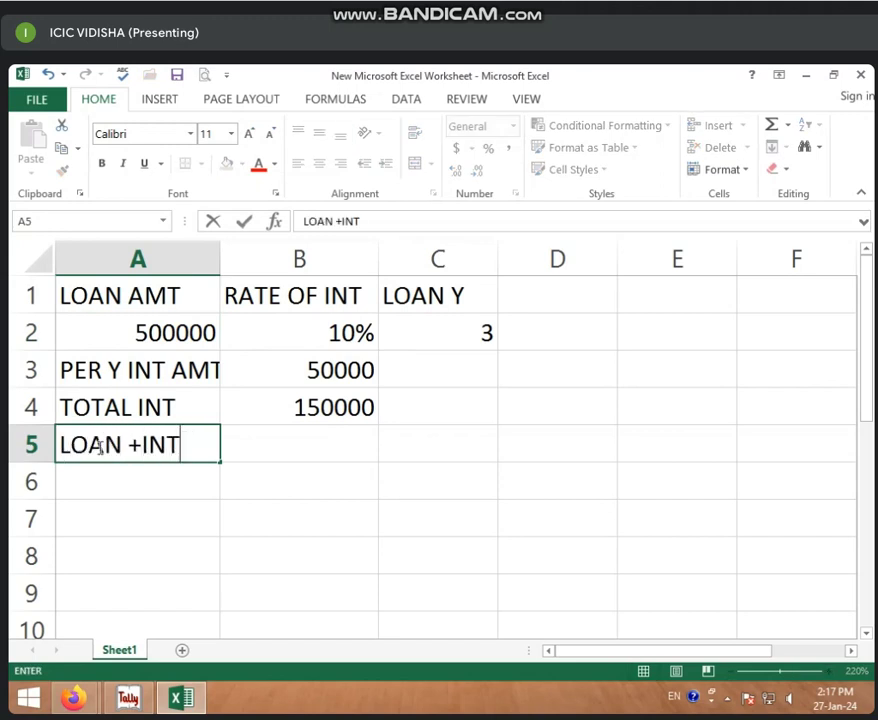
click(141, 444)
Calculate the loan plus interest in B5 by adding the loan amount and total interest with =A2+B4.
click(281, 441)
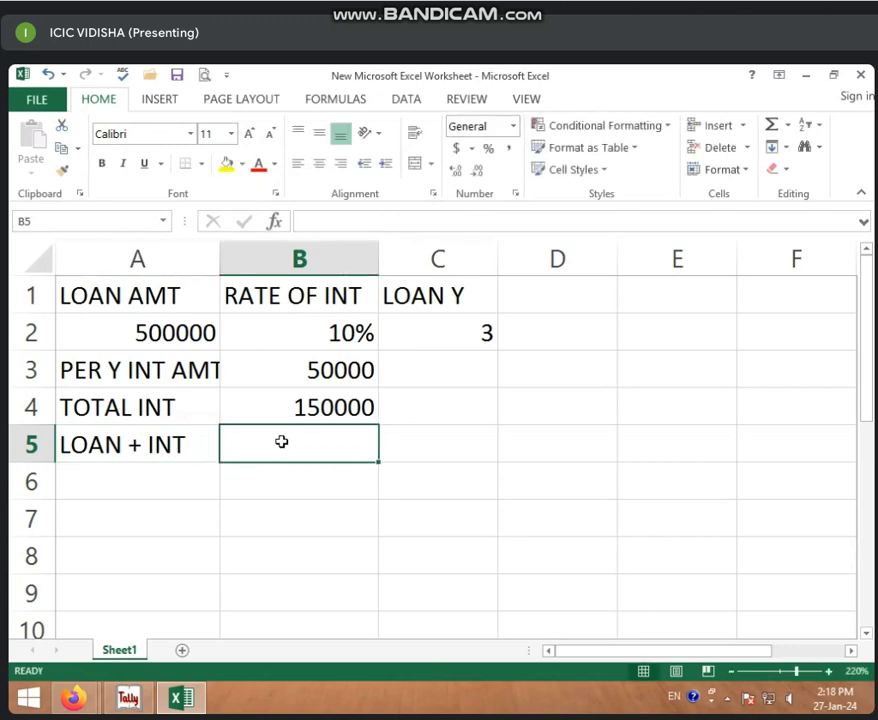
text(=)
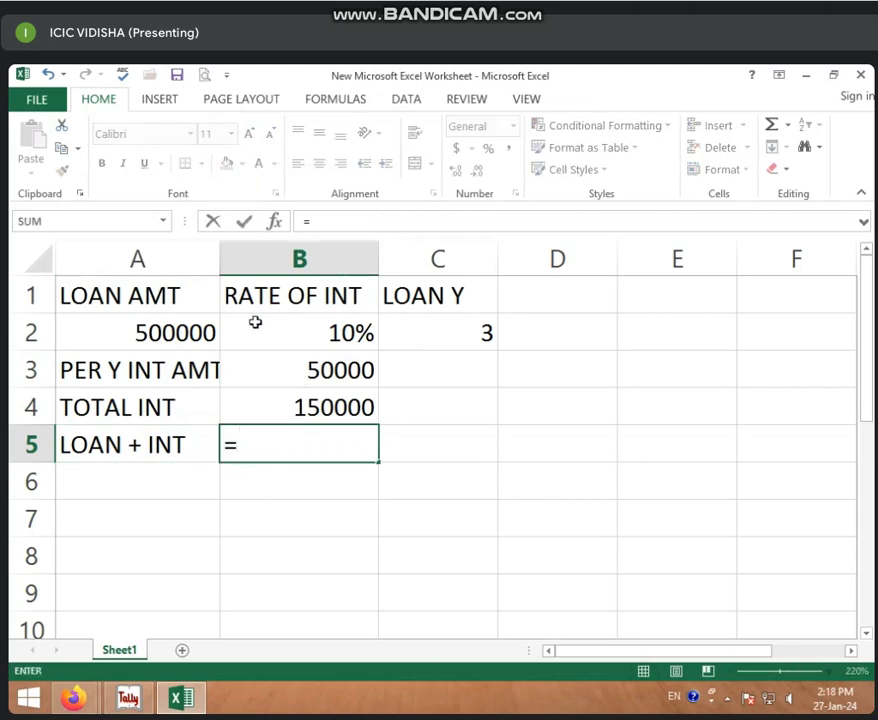
click(180, 320)
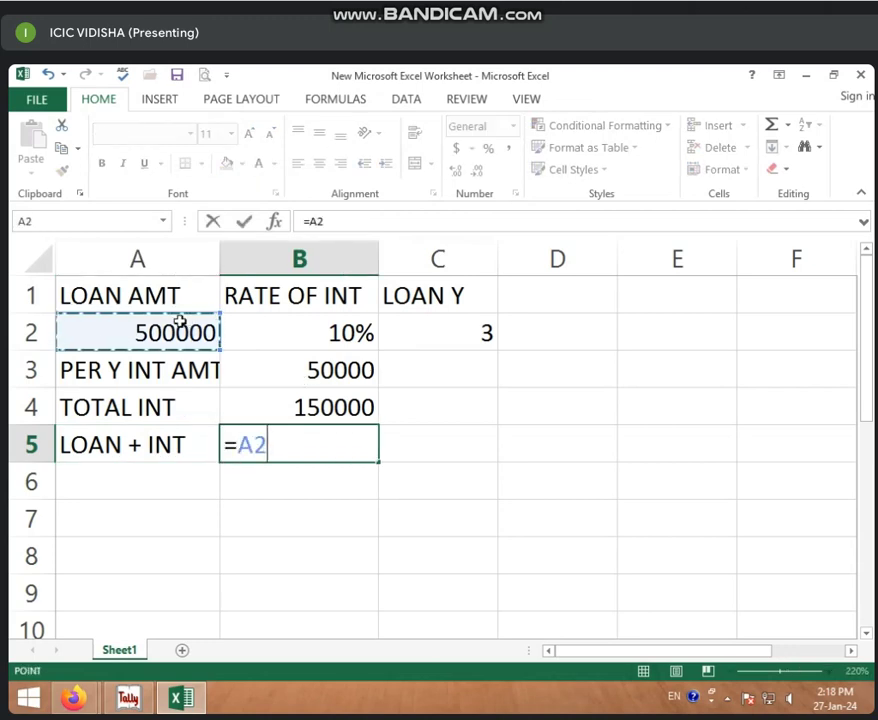
text(+)
click(253, 406)
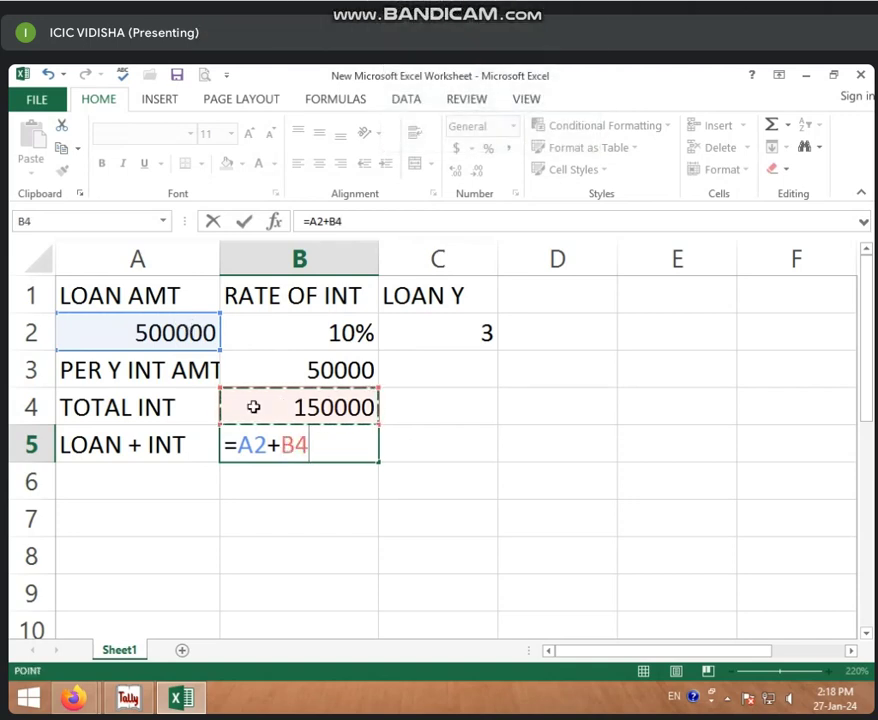
key(Return)
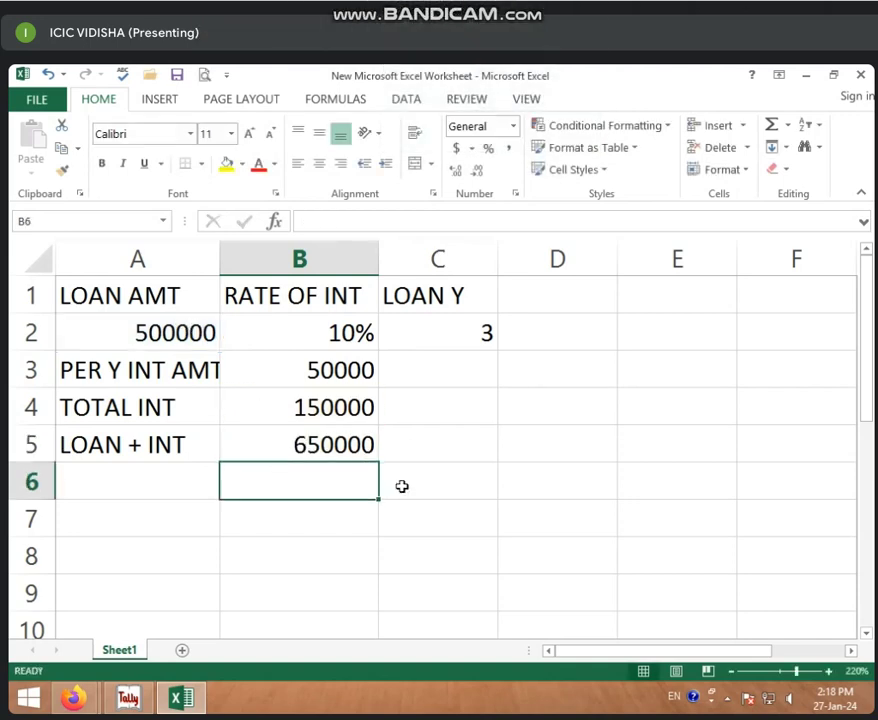
click(172, 331)
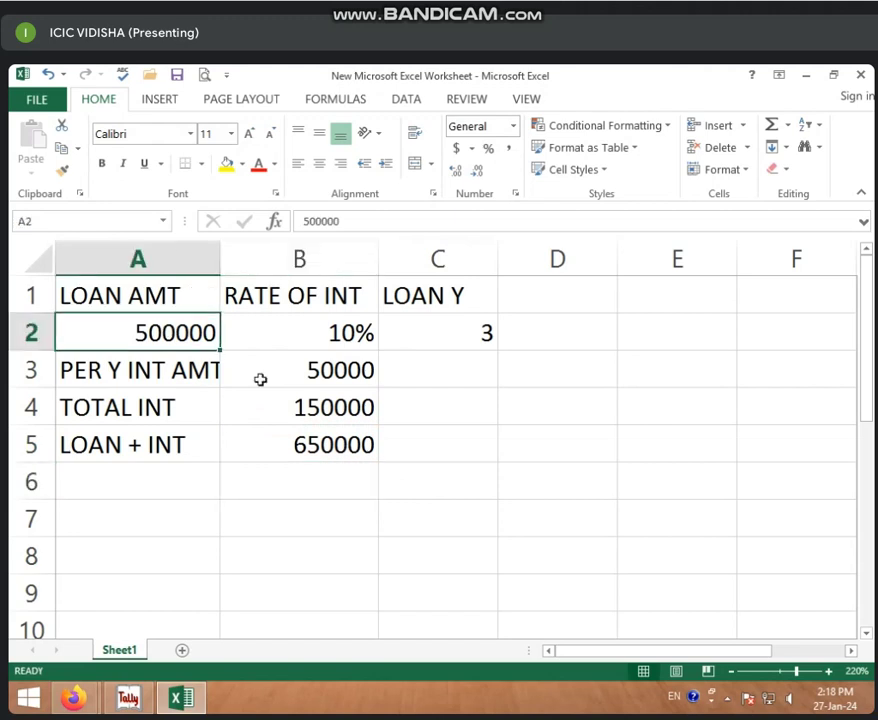
click(300, 410)
drag(345, 425, 274, 402)
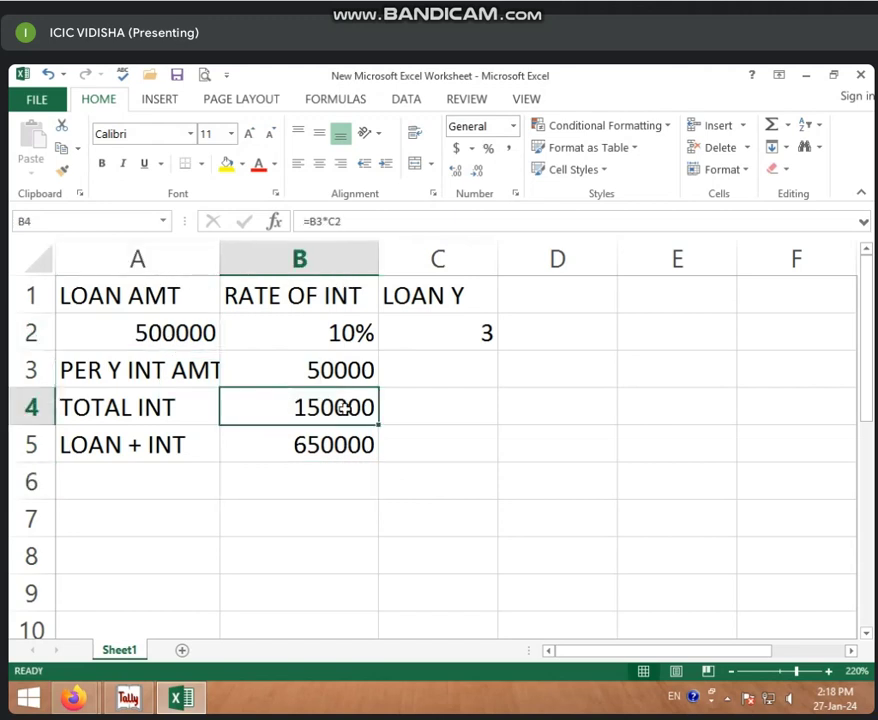
click(347, 444)
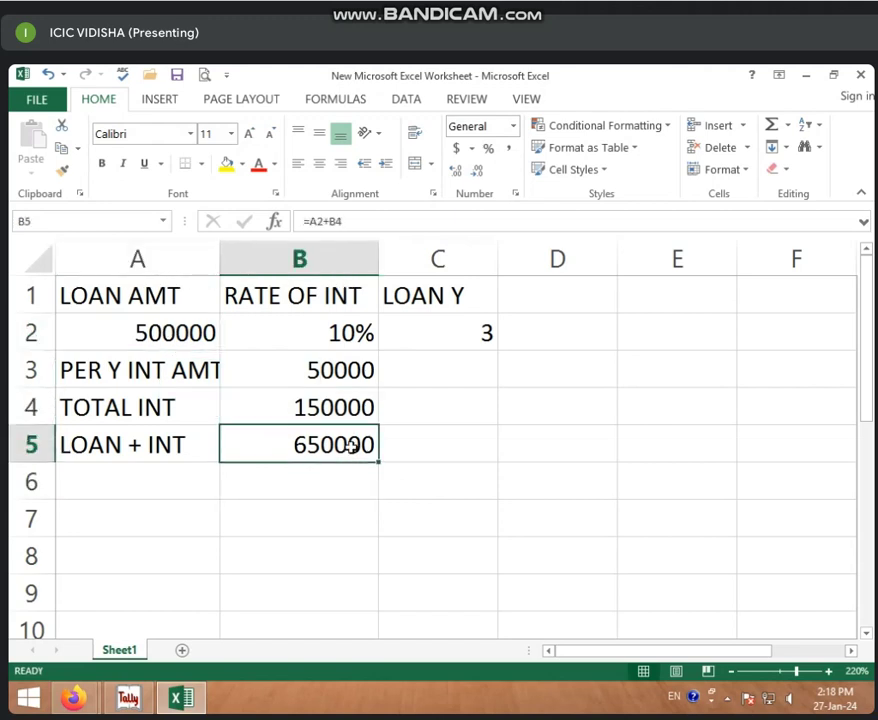
Label cell A6 INST and enter 6 as the installment value in B6.
click(181, 473)
text(INSST)
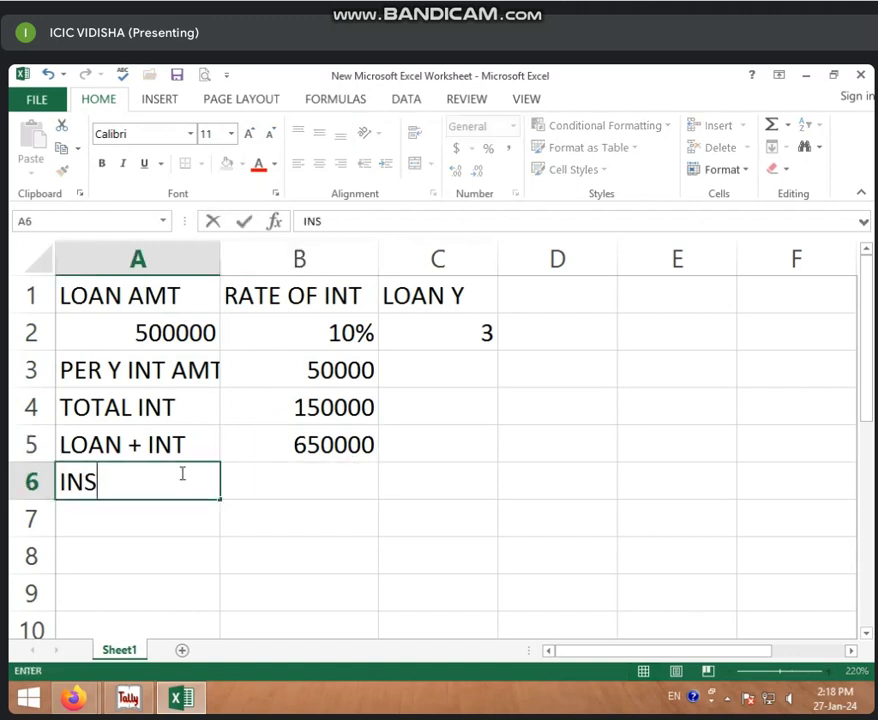
key(BackSpace)
key(BackSpace)
text(T)
click(312, 487)
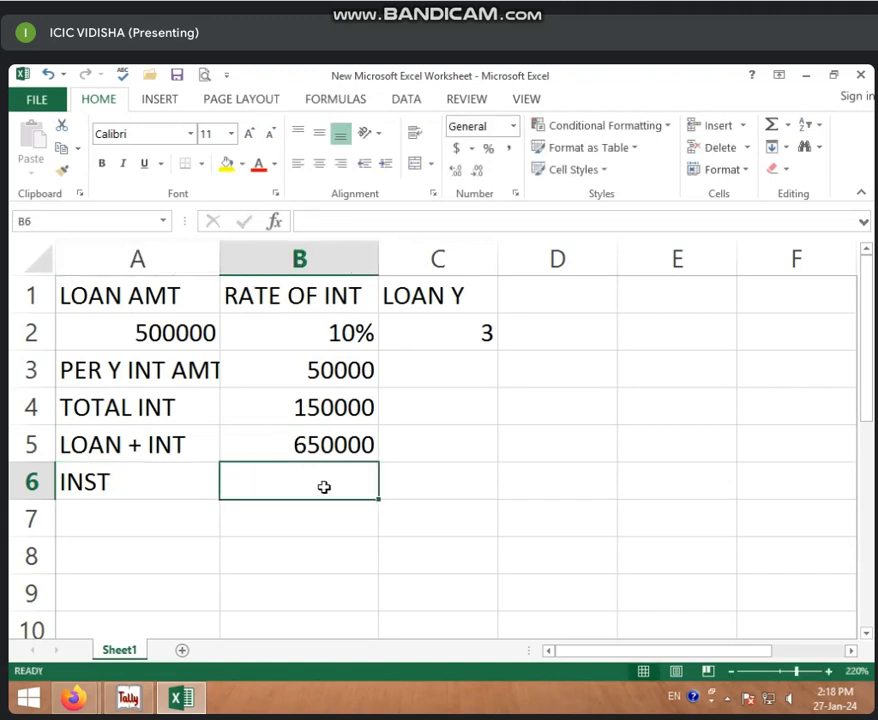
text(6)
click(333, 519)
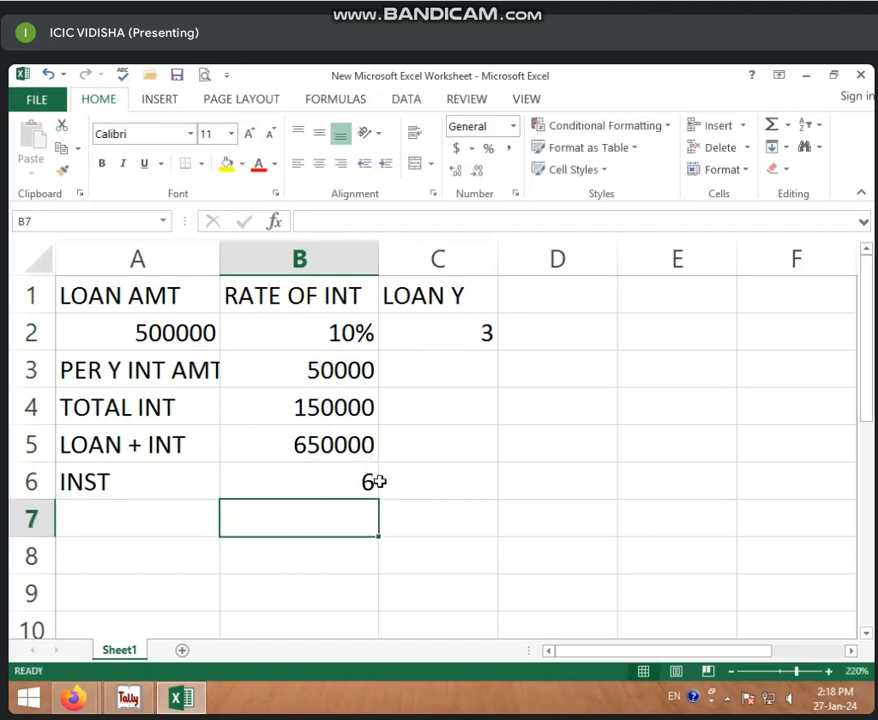
Label cell A7 TOTAL INST below the installment row.
click(136, 528)
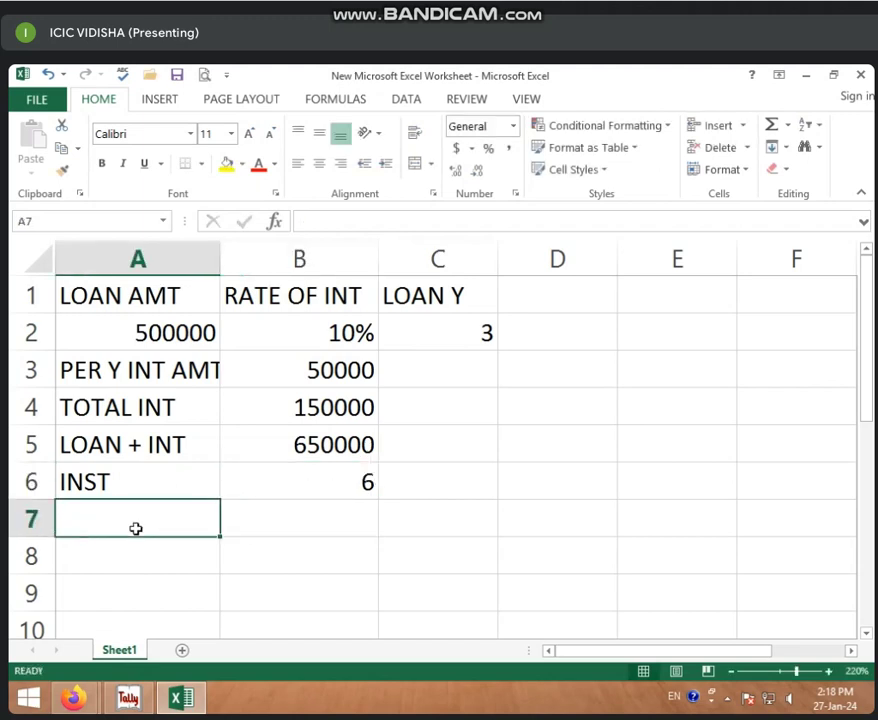
text(TOTA)
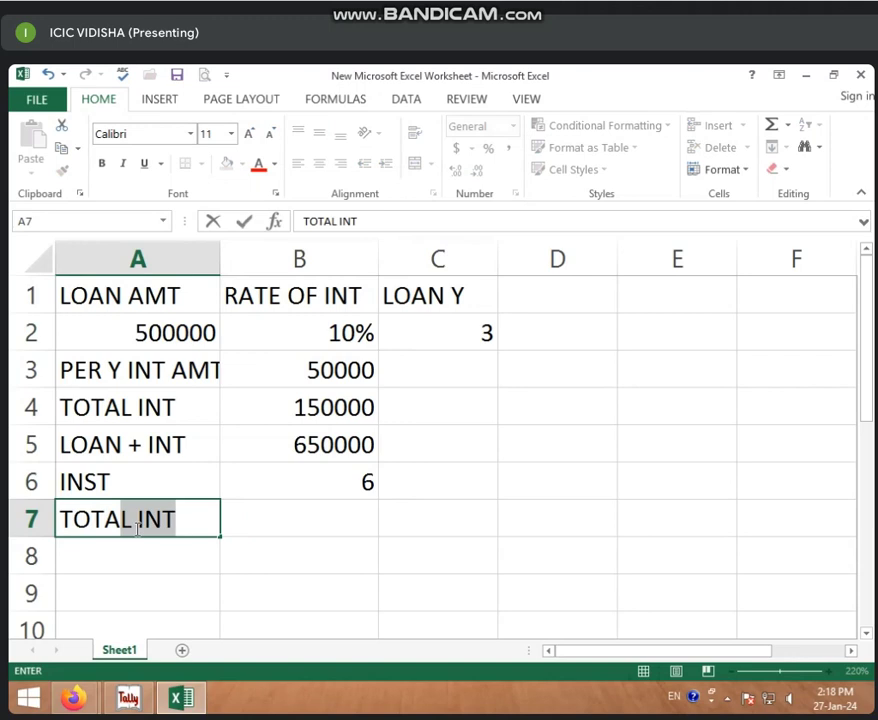
text(L INST)
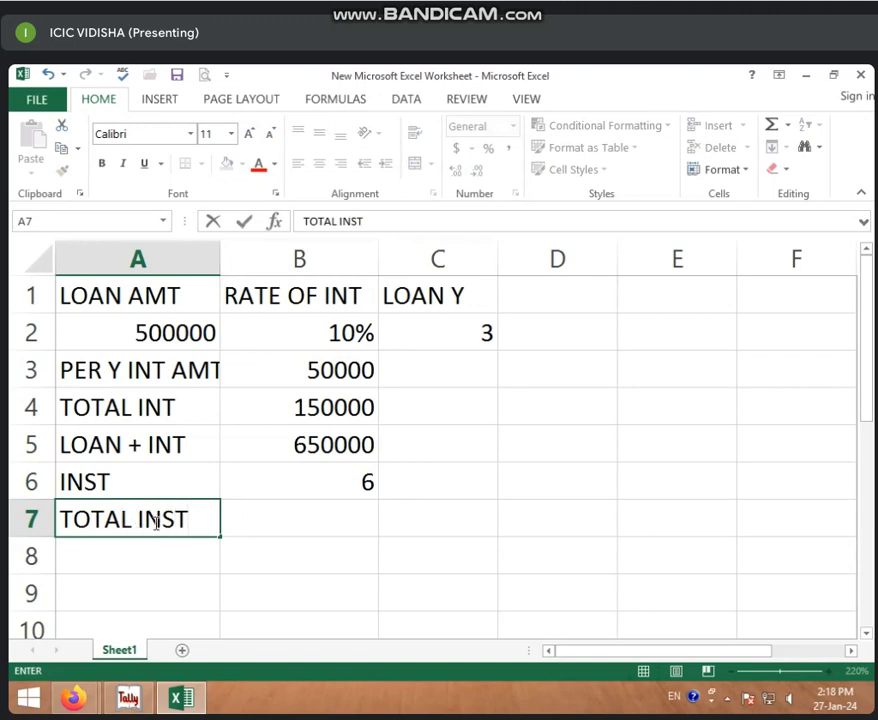
click(323, 490)
Calculate the total number of installments in B7 by multiplying installments by loan years with =B6*C2.
click(334, 517)
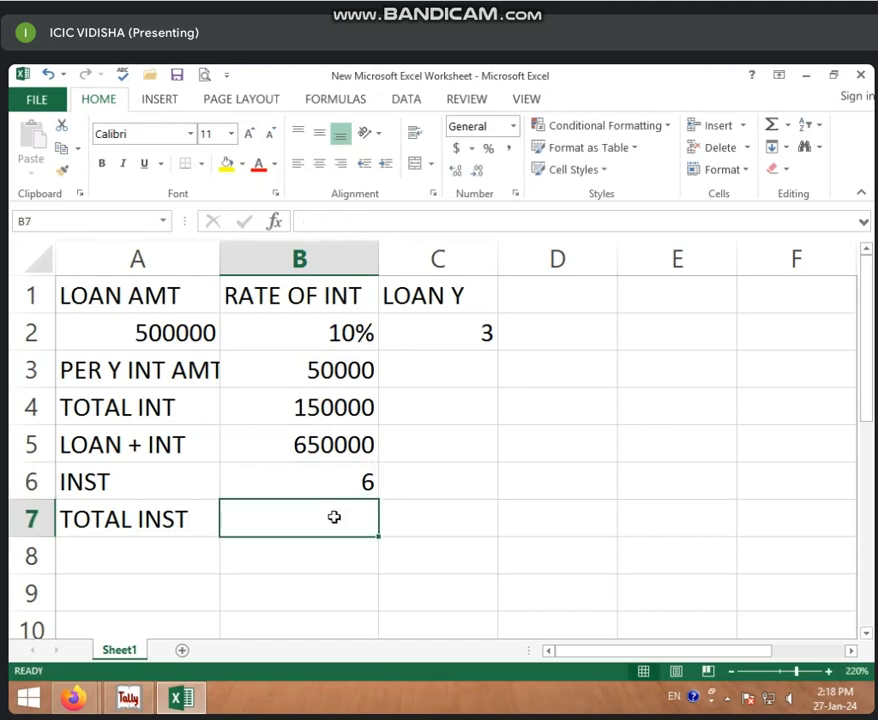
text(=)
click(333, 475)
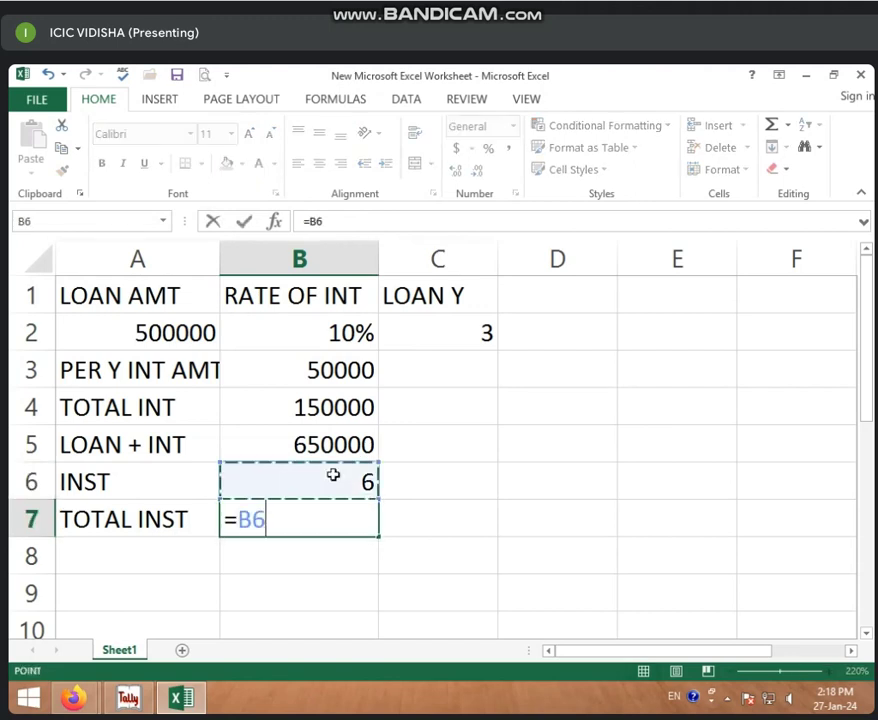
text(*)
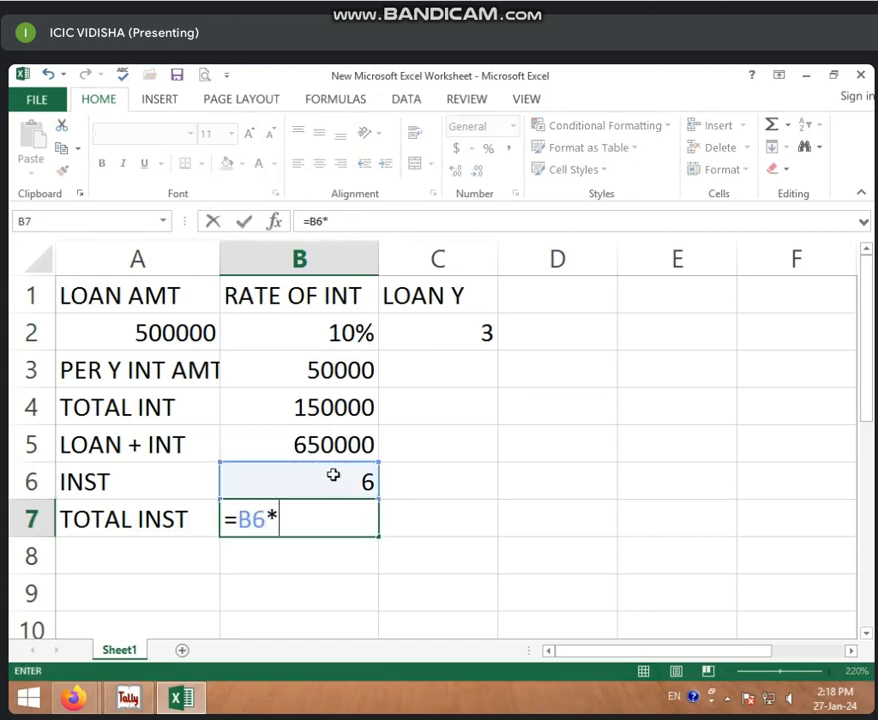
click(398, 337)
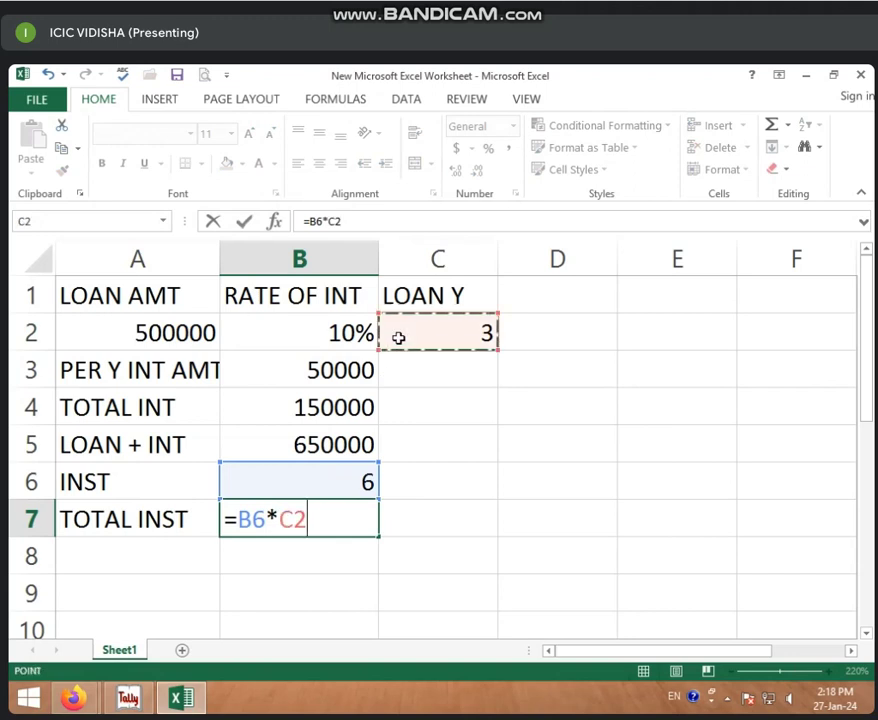
key(Return)
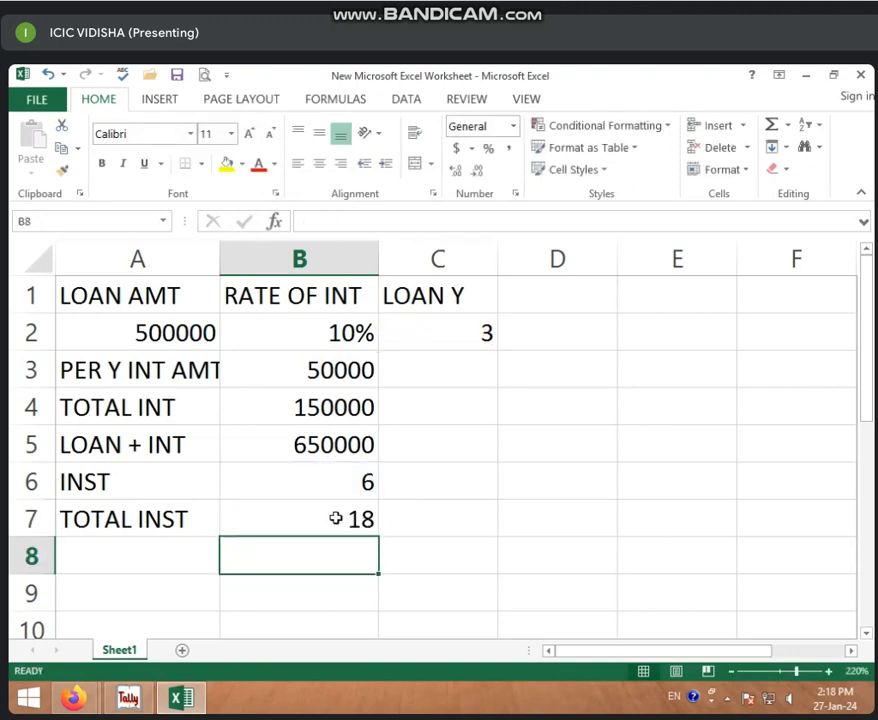
Label cell A8 INST AMT below the total installments row.
click(189, 551)
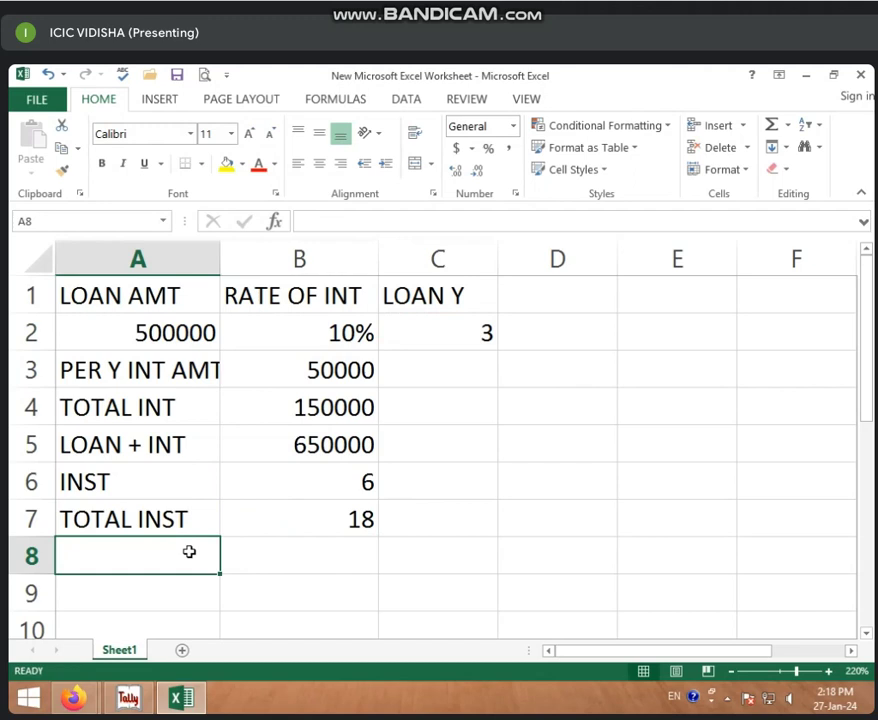
text(INST A)
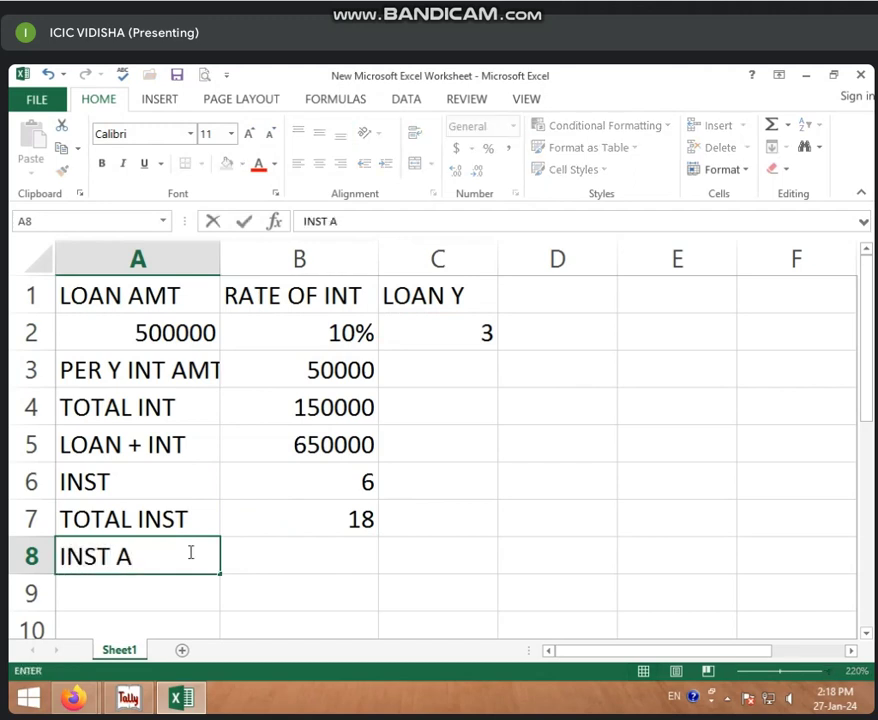
text(MT)
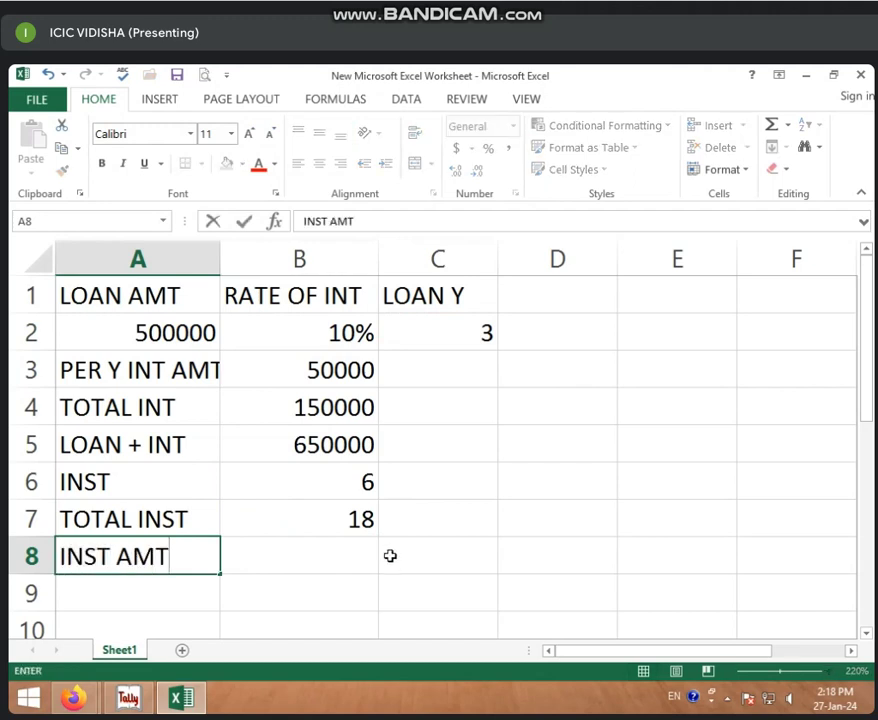
Calculate the installment amount in B8 by dividing loan plus interest by total installments with =B5/B7.
click(363, 553)
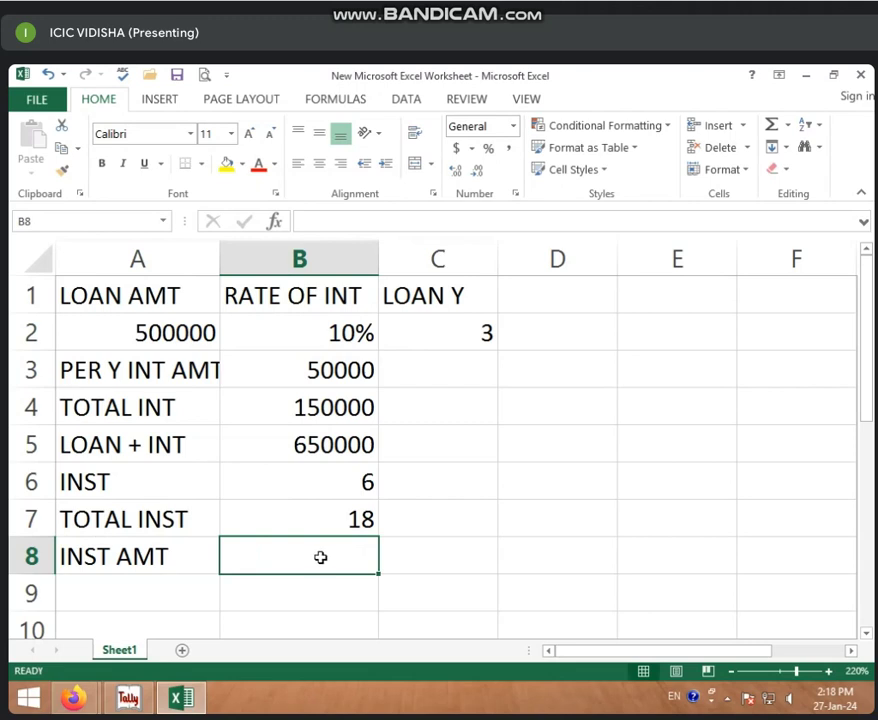
text(=)
click(300, 443)
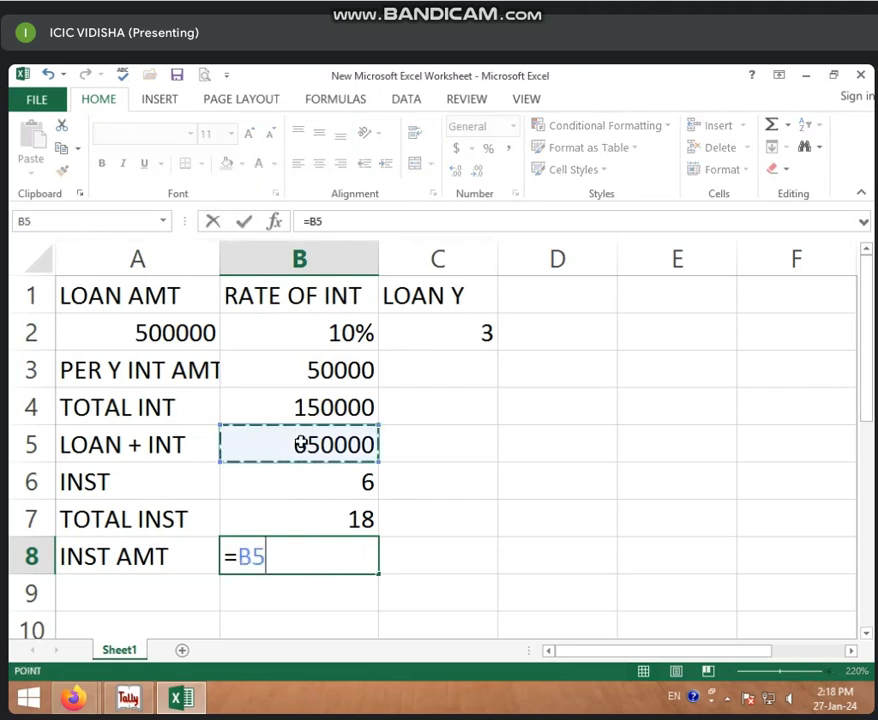
text(/)
click(338, 517)
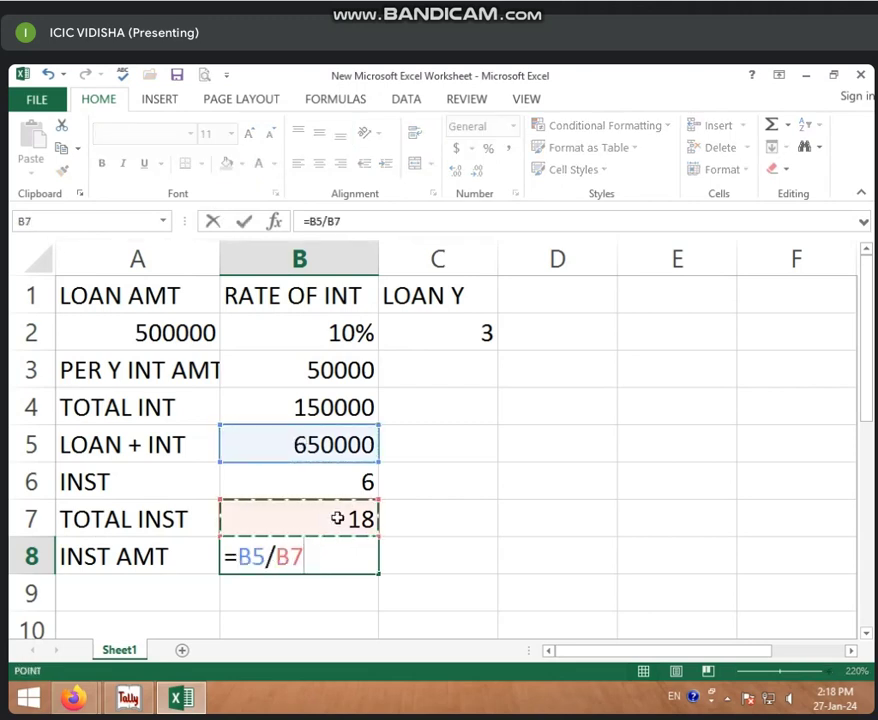
key(Return)
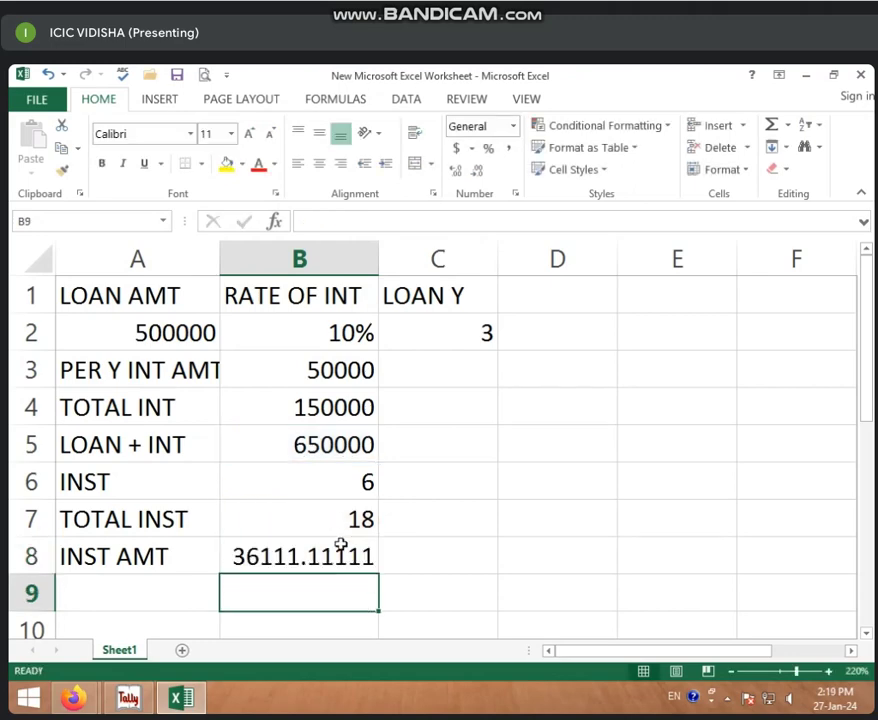
Reduce the installment amount in B8 to zero decimal places.
click(336, 548)
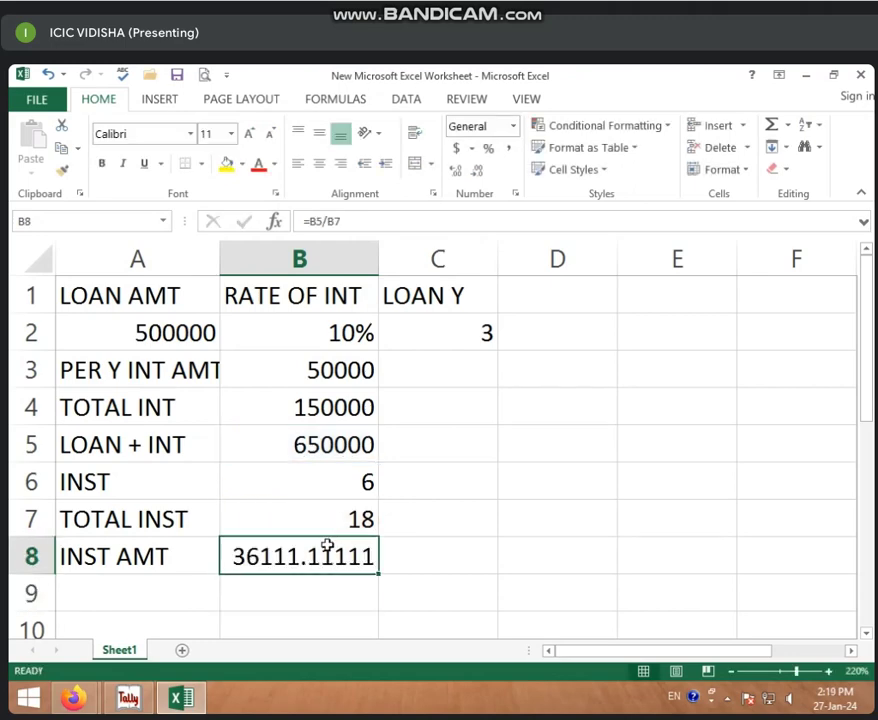
click(476, 177)
click(476, 177)
click(476, 177)
click(476, 177)
click(476, 177)
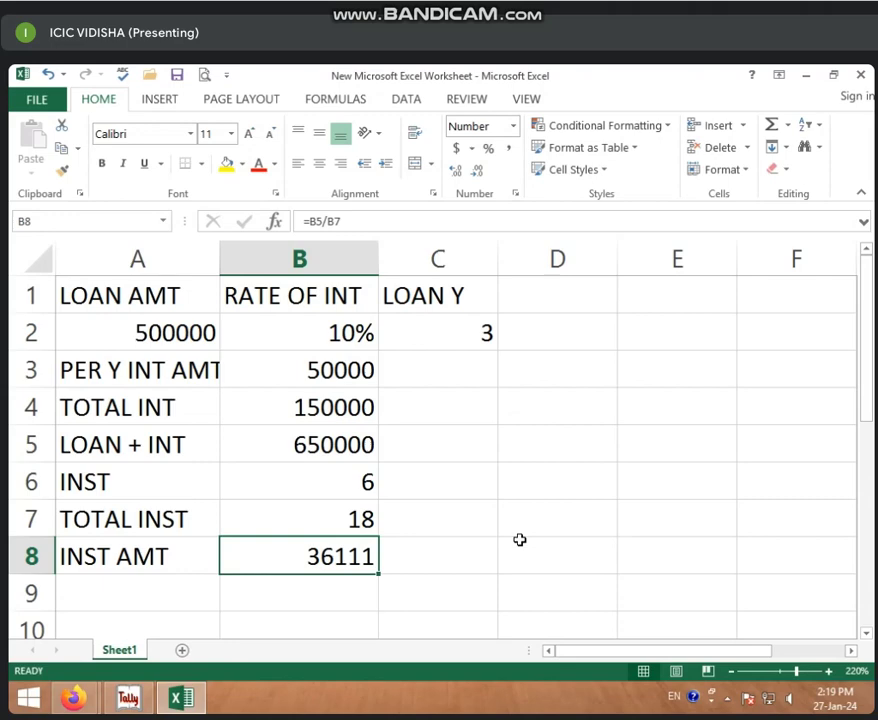
Switch to Tally 9 and open a new receipt voucher for MAHAKAL TRADERS.
key(alt+Tab)
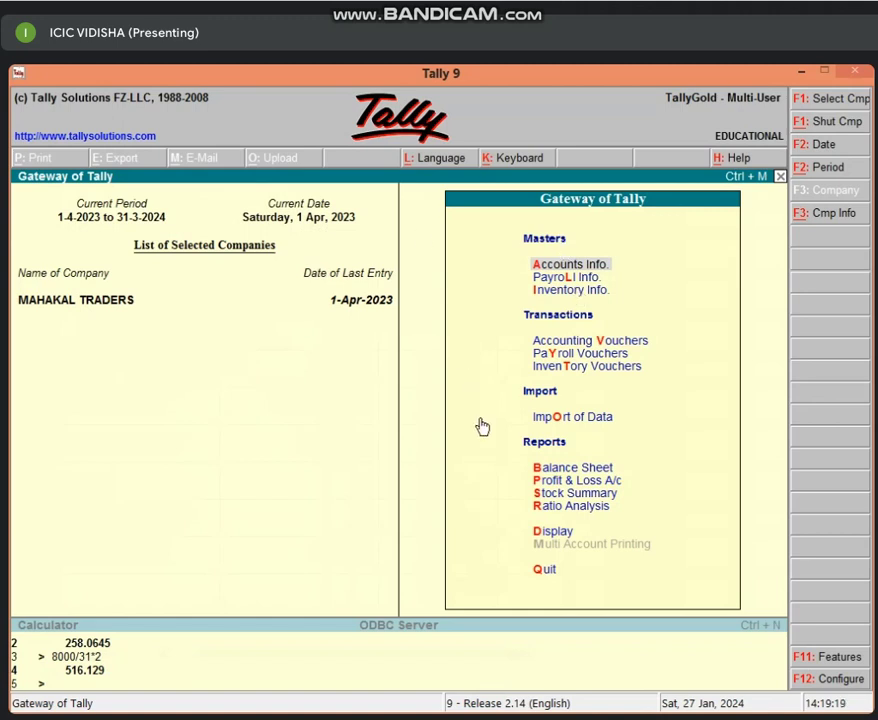
key(v)
key(F6)
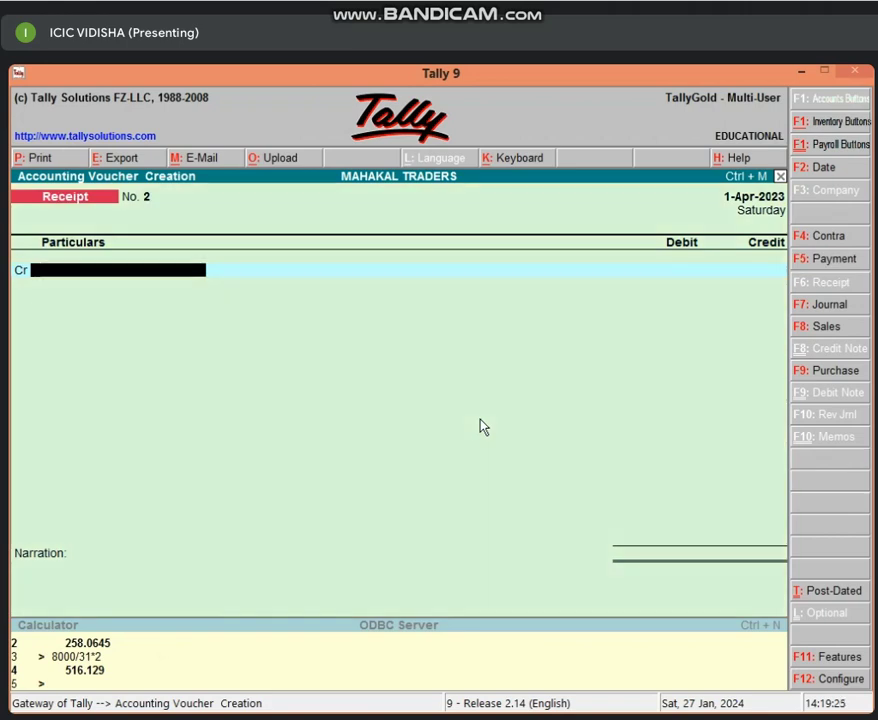
Set Use Cr/Dr instead of To/By during entry to No in the voucher configuration and accept the settings.
key(F12)
key(Return)
key(Return)
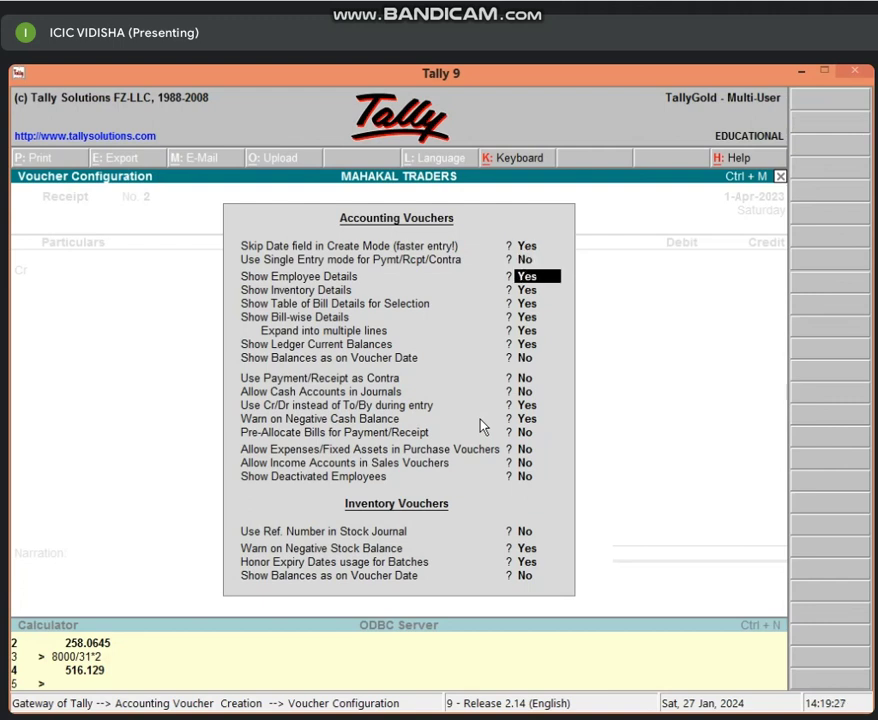
key(Return)
key(Return)
key(Return)
key(Return)
key(Return)
key(Return)
key(Return)
key(Return)
key(Return)
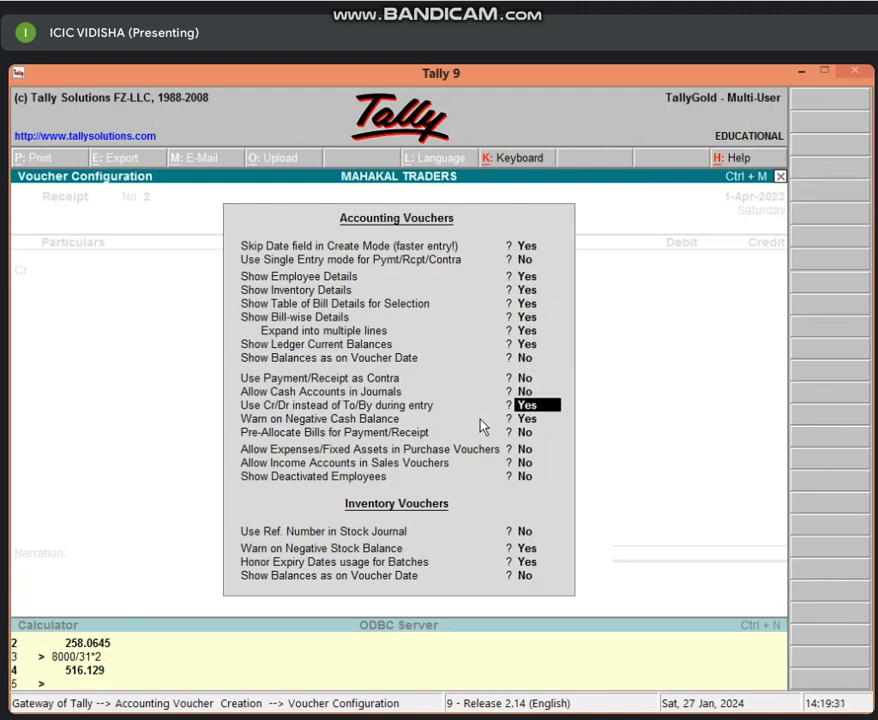
key(space)
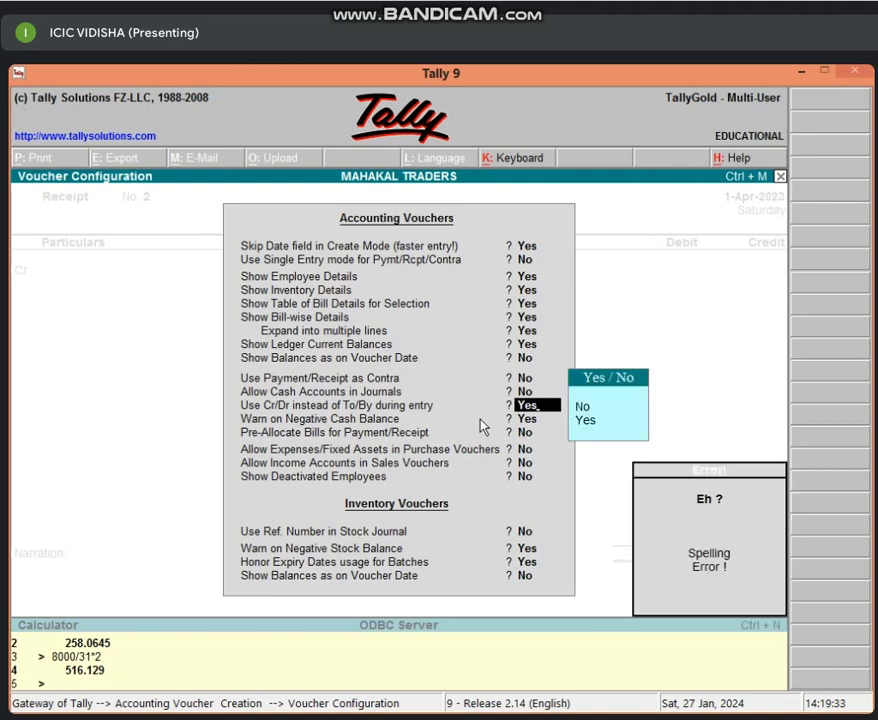
key(BackSpace)
key(space)
key(y)
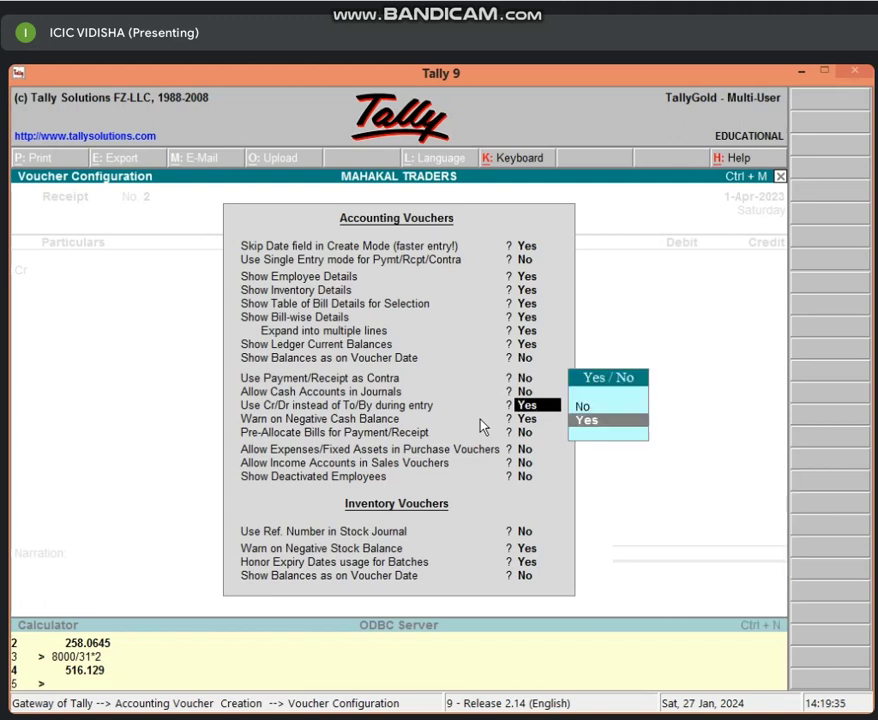
key(Down)
key(Return)
key(Return)
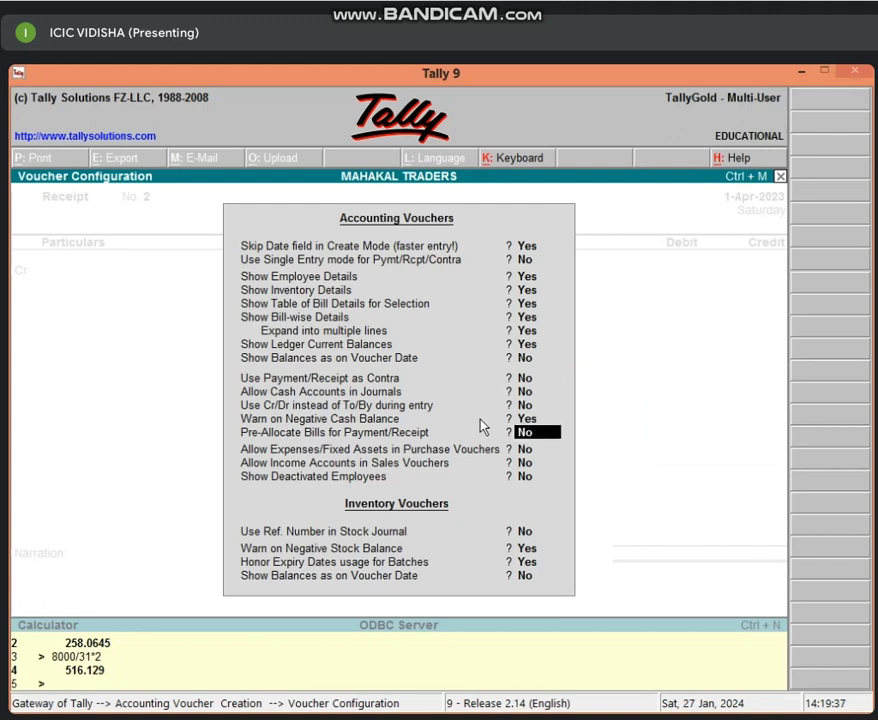
key(Return)
key(Return)
key(Return)
key(Return)
key(Return)
key(Return)
key(Return)
key(Return)
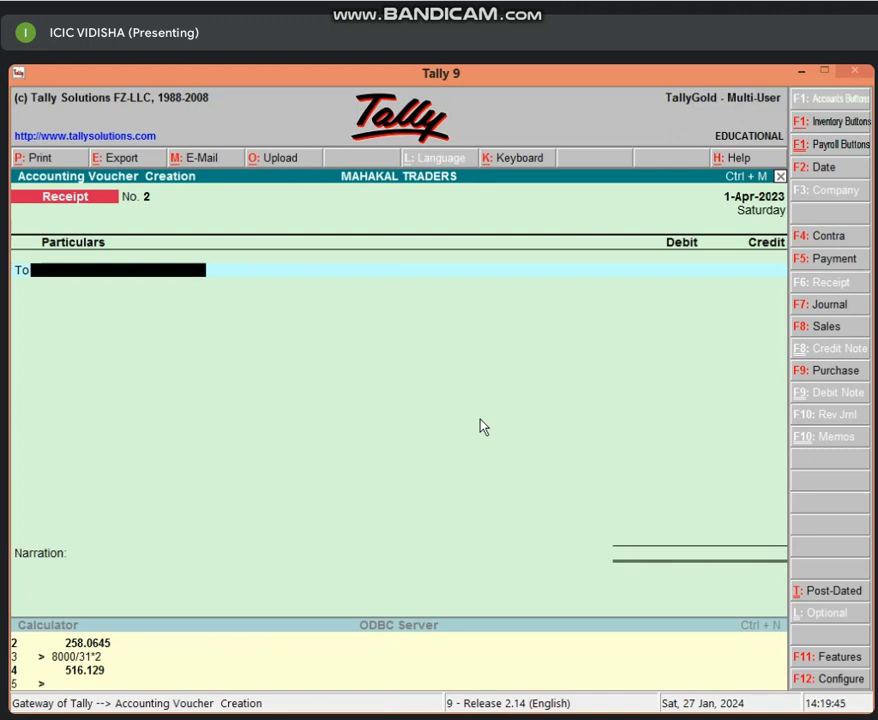
Create the ledger SBI BANK LOAN A/C under Loans (Liability) from the receipt voucher and use it in the To line.
key(alt+c)
text(SBI B)
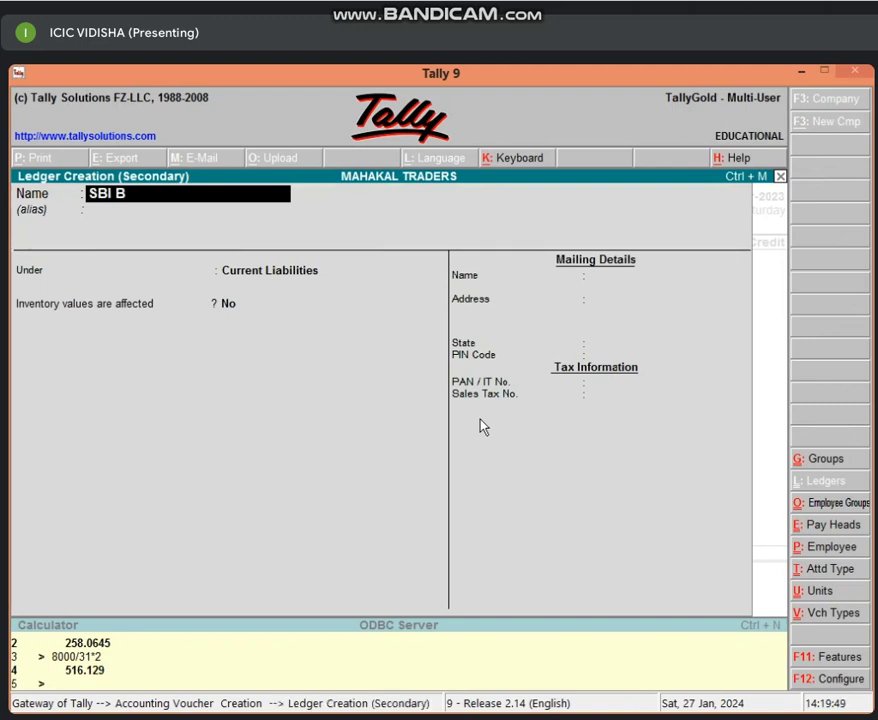
text(ANK LOA)
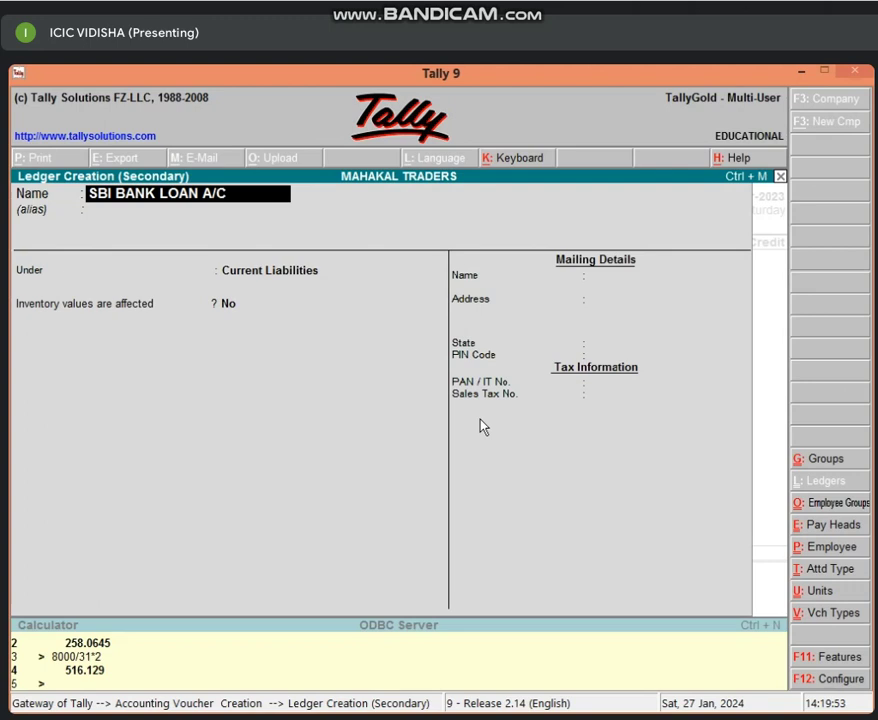
text(N A/C)
key(Return)
key(Return)
text(LO)
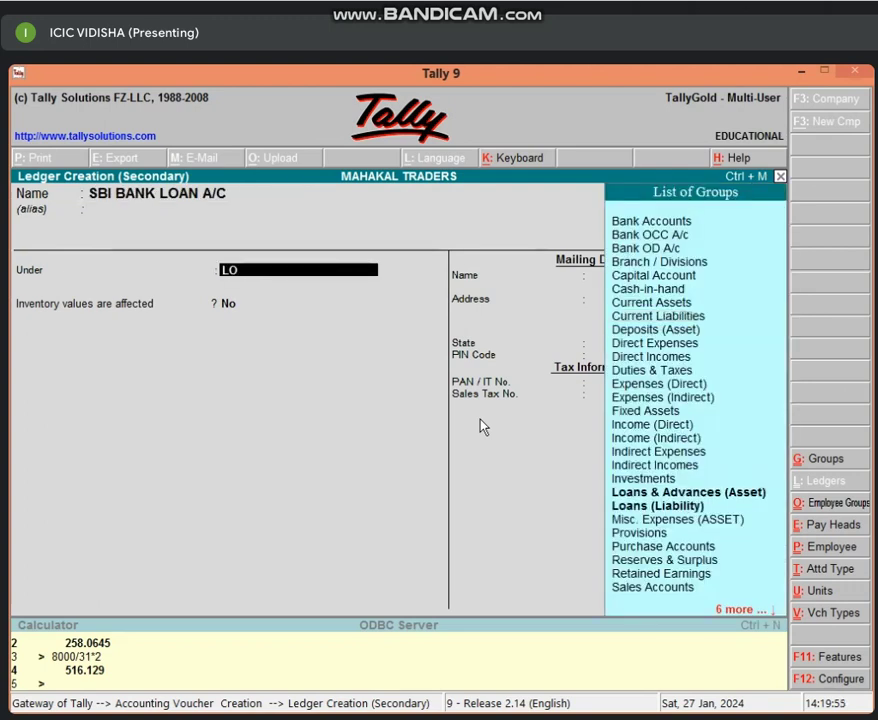
key(Down)
key(Down)
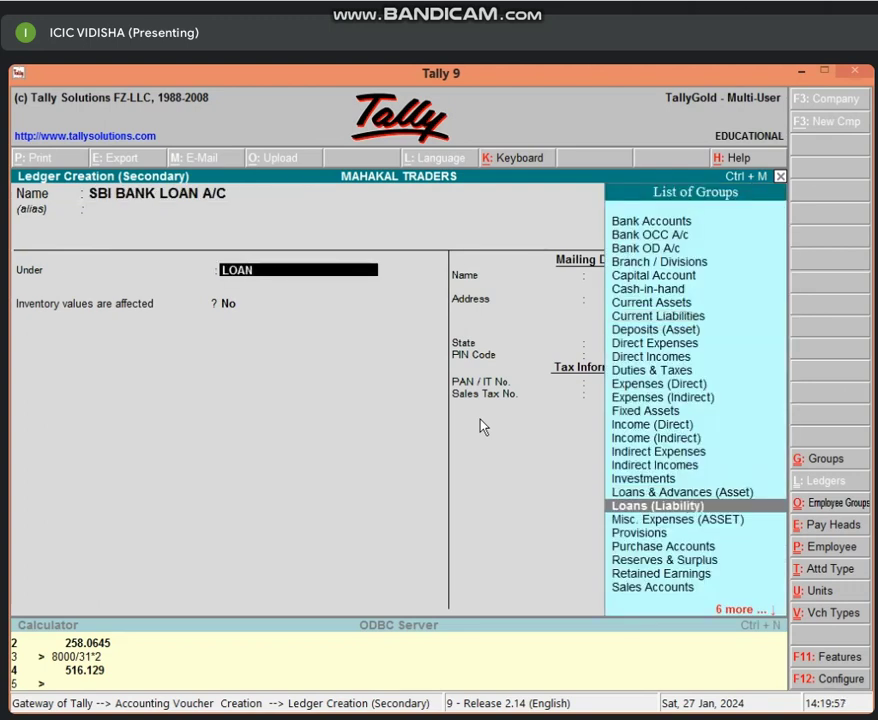
key(Return)
key(Return)
key(Return)
key(Return)
key(Return)
key(Return)
key(Return)
key(Return)
key(Return)
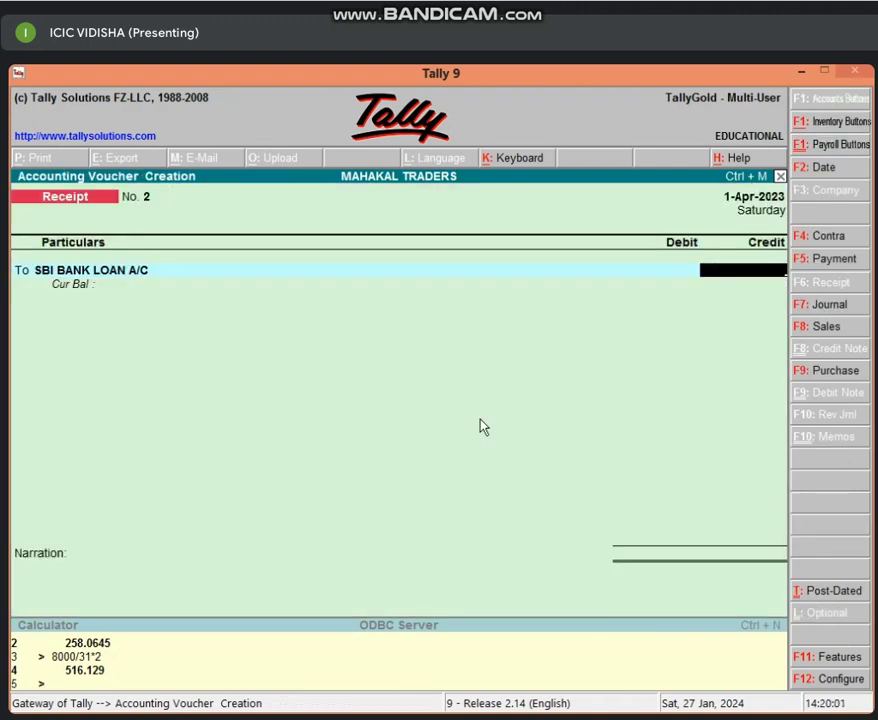
Credit the SBI bank loan account with 5,00,000.
text(5,00,000)
key(Return)
key(Return)
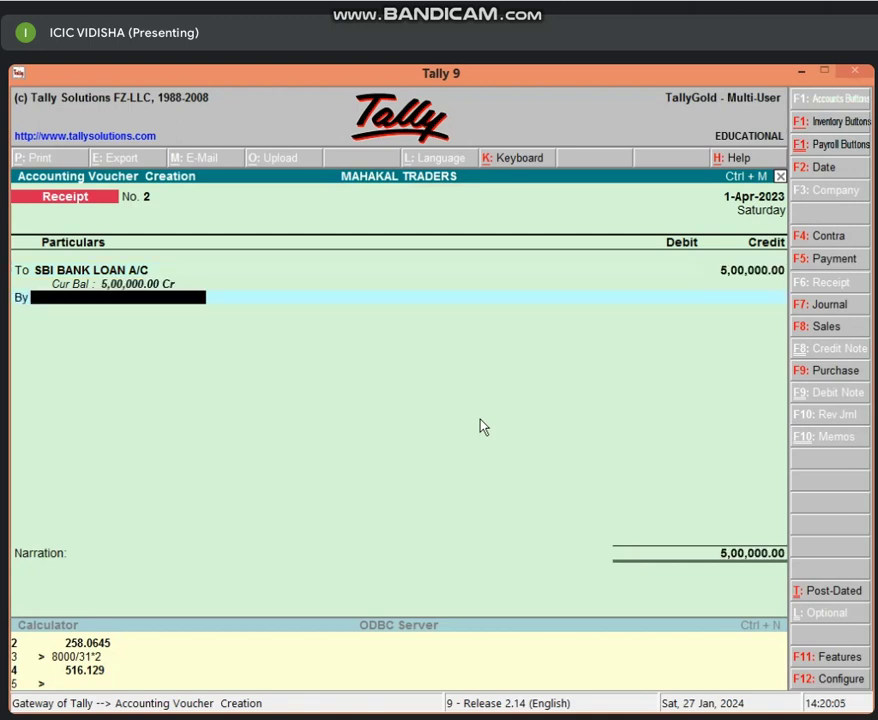
Debit Cash with 5,00,000 and save the receipt voucher without a narration.
text(CAS)
key(Return)
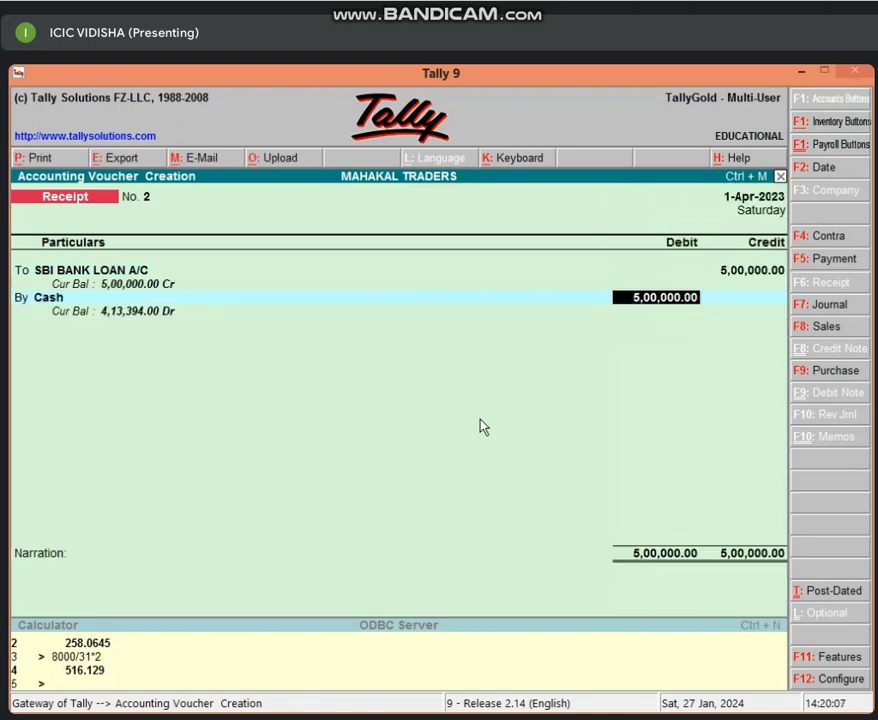
key(Return)
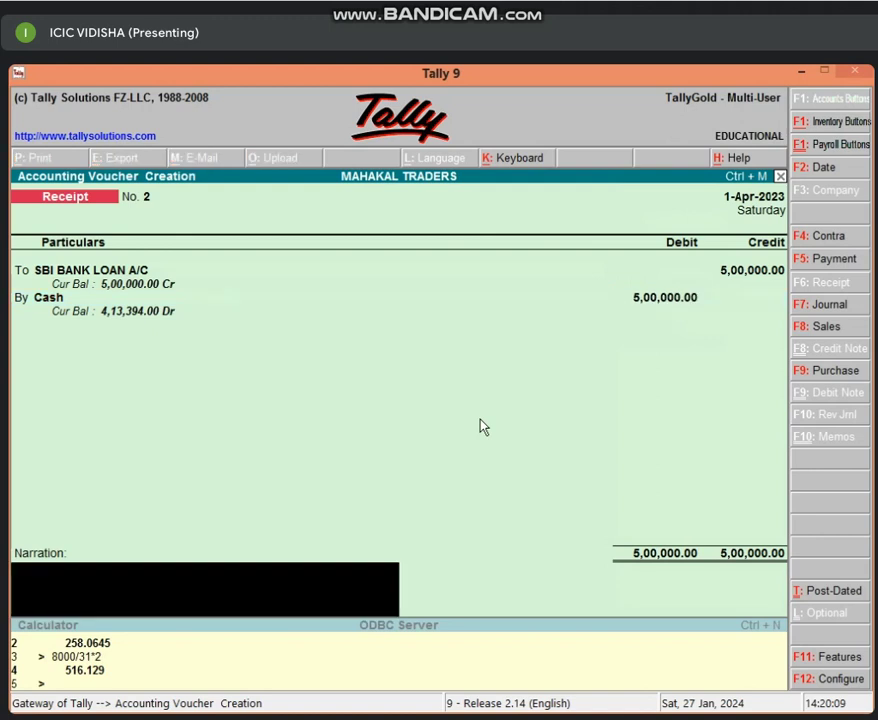
key(Return)
key(Return)
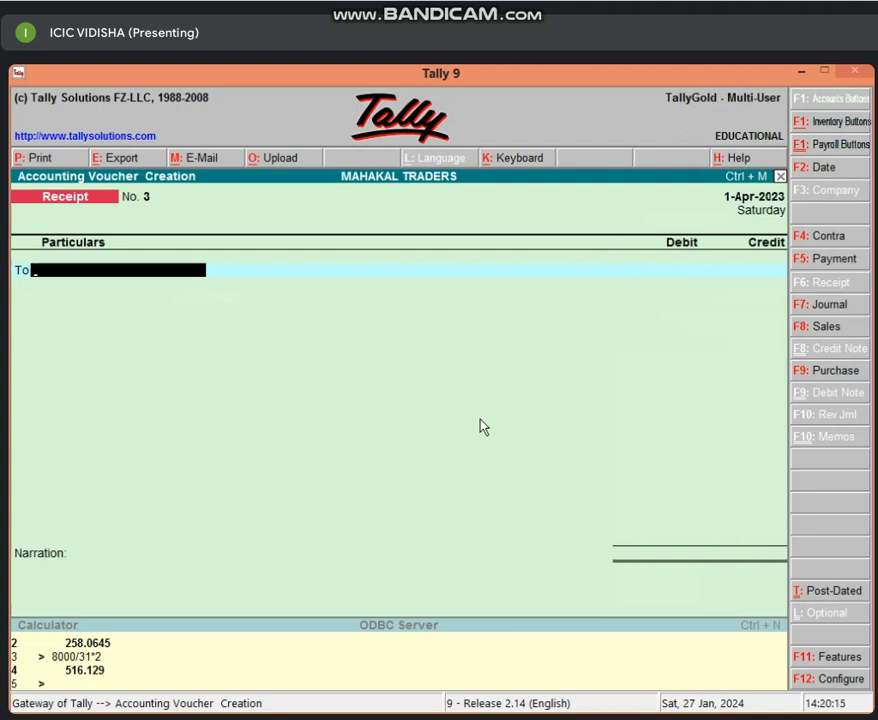
Start a journal voucher and create the ledger INTEREST A/C under Indirect Expenses for its By line.
key(F7)
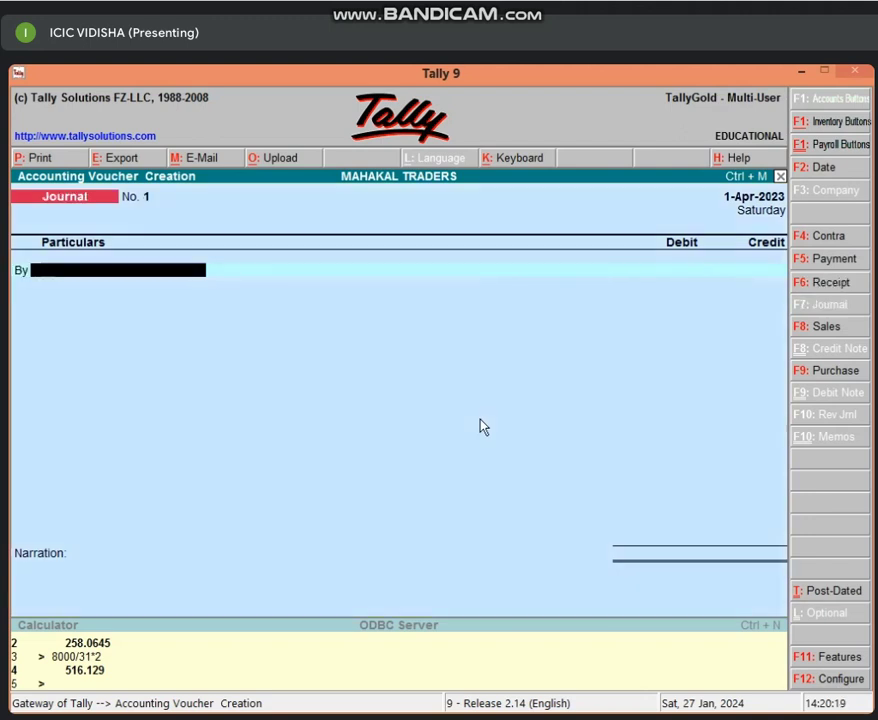
key(alt+c)
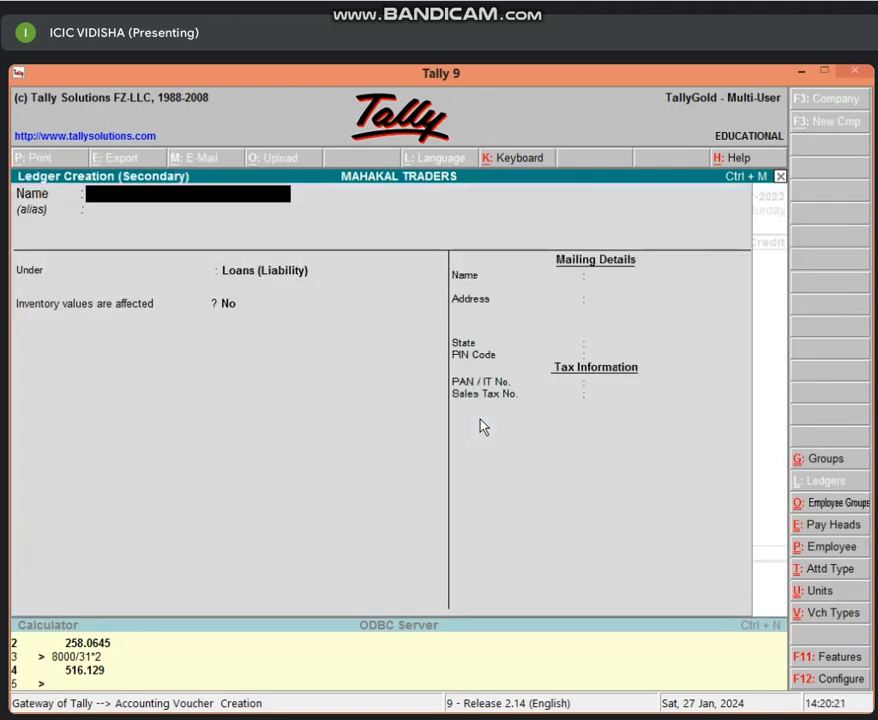
text(INTEREST A/C)
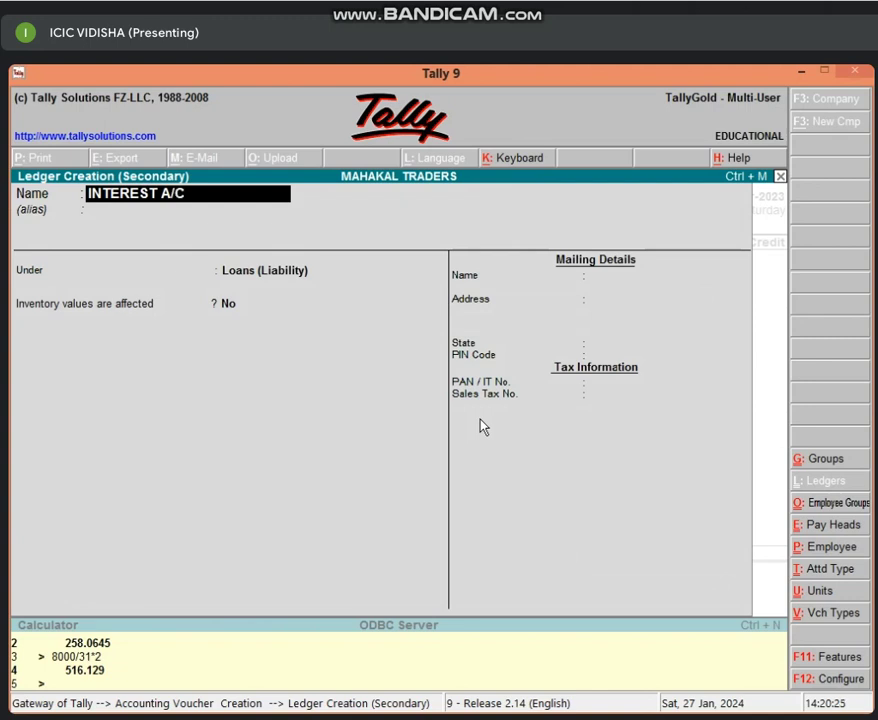
key(Return)
key(Return)
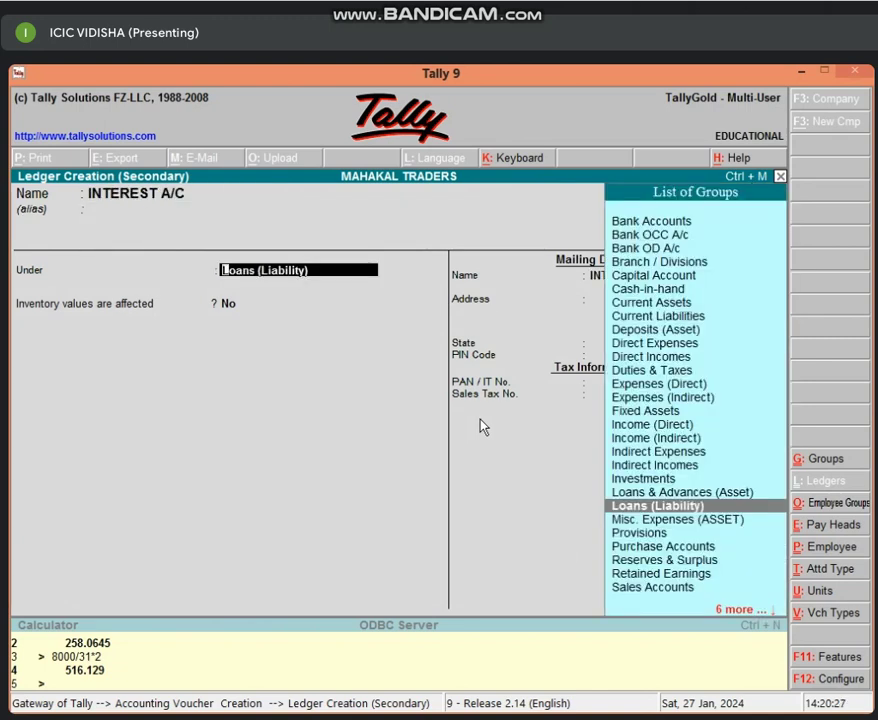
text(IND)
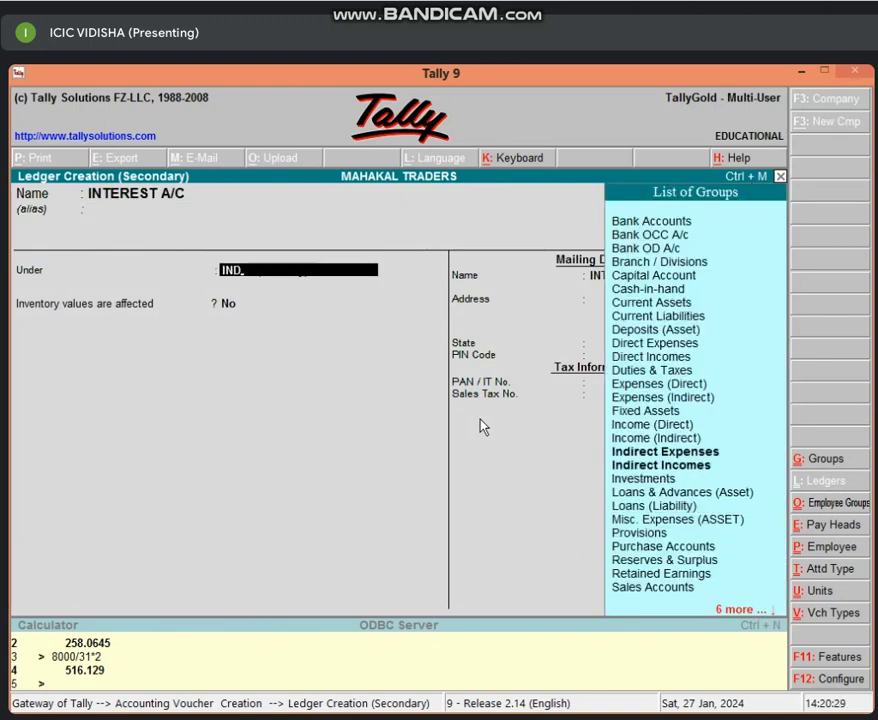
key(Return)
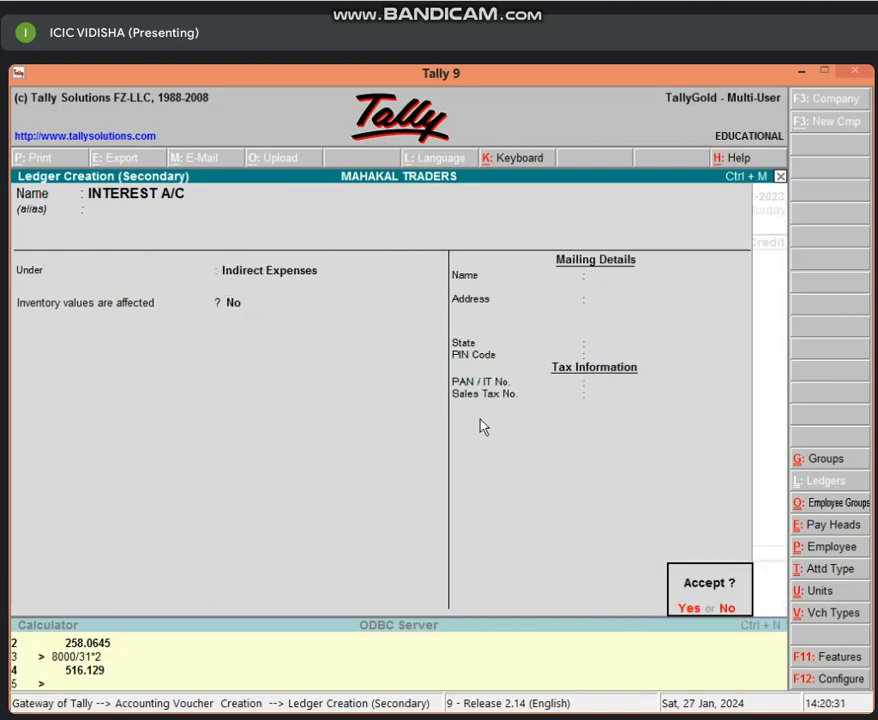
key(Return)
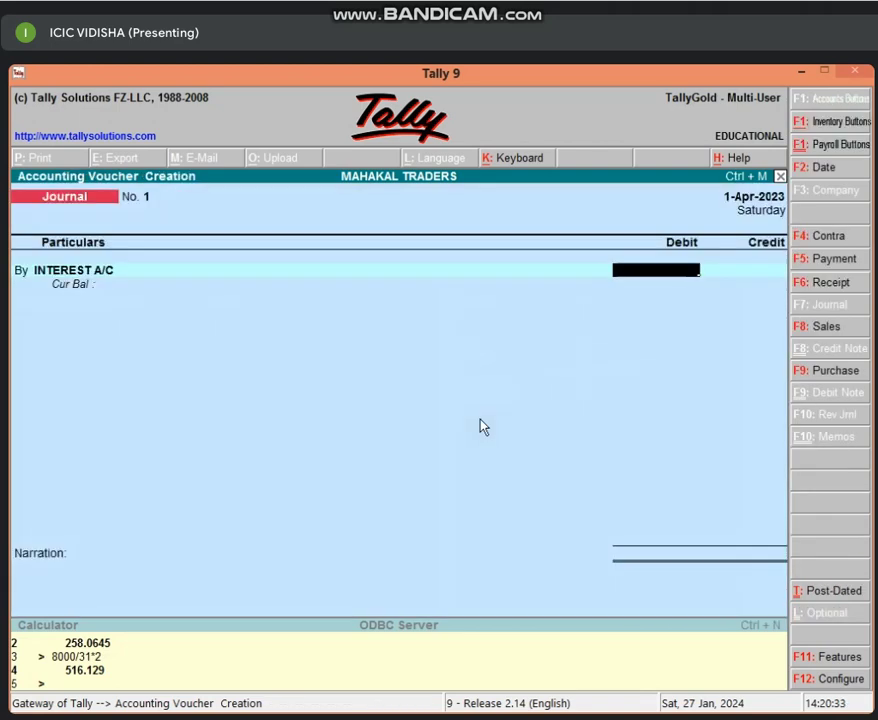
Check the total interest in the Excel loan sheet and debit INTEREST A/C with 1,50,000 in the Tally journal voucher.
click(800, 72)
click(270, 416)
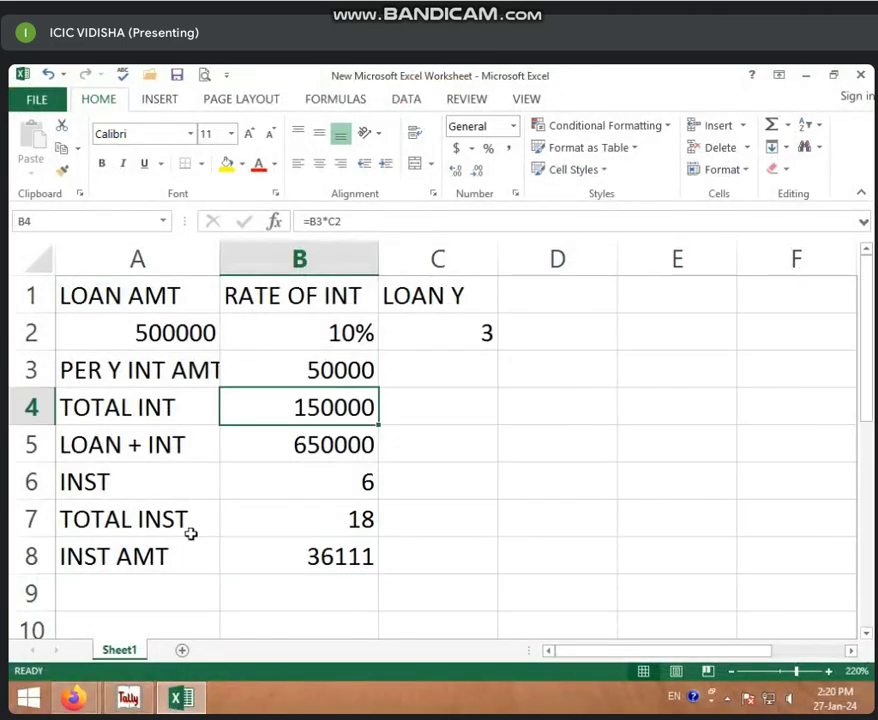
click(128, 698)
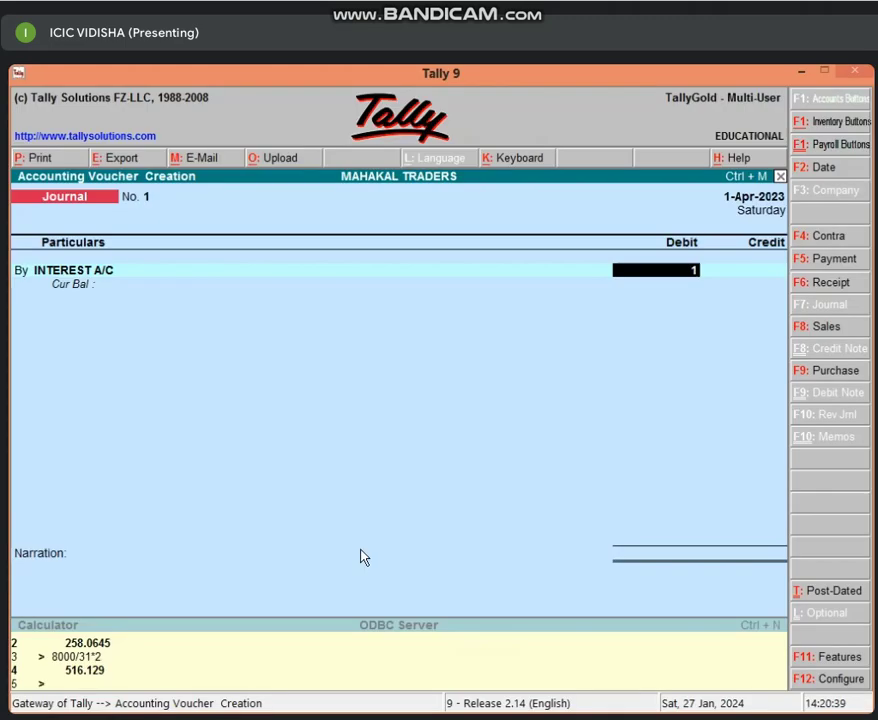
text(50000)
key(Return)
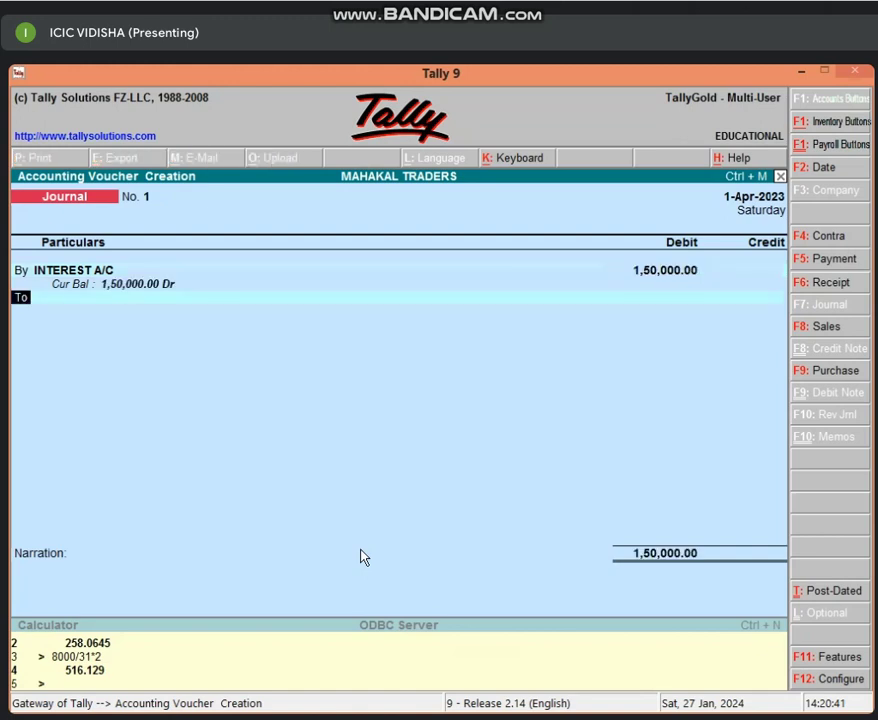
Credit SBI BANK LOAN A/C with 1,50,000 and save the journal voucher without a narration.
key(Return)
text(SB)
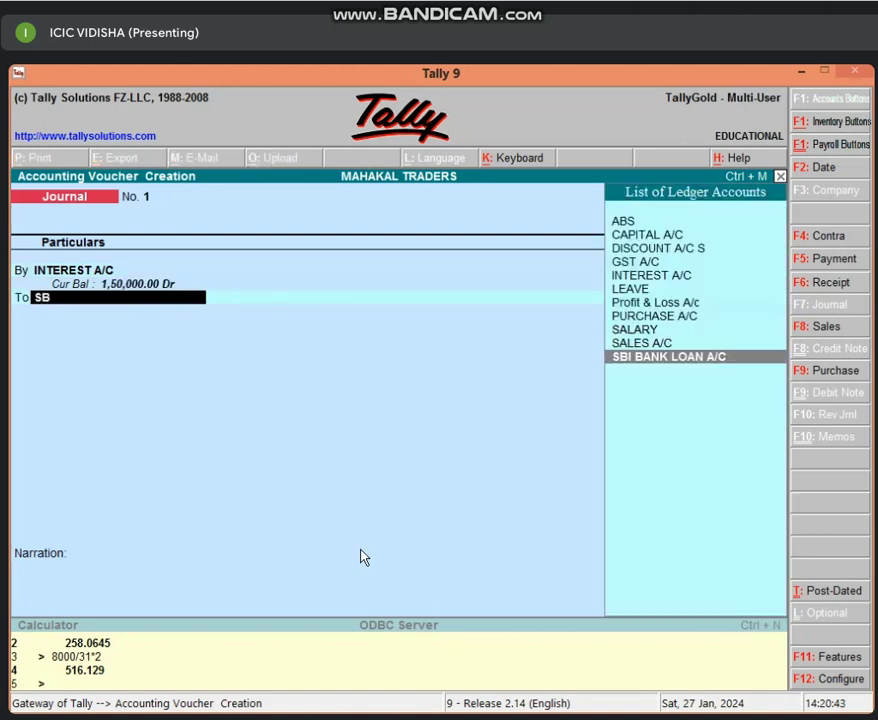
key(Return)
key(Return)
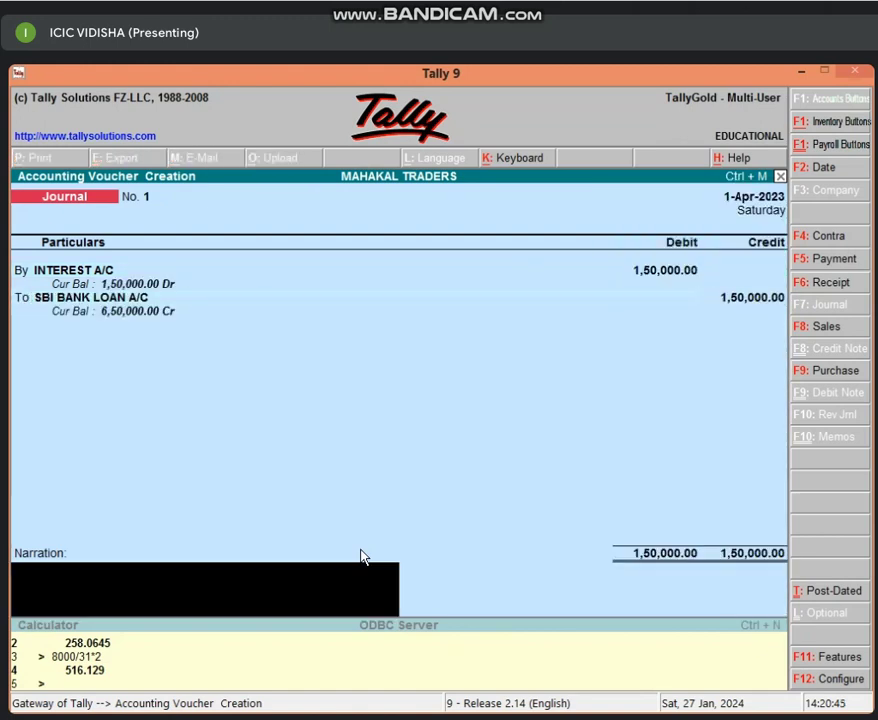
key(Return)
key(y)
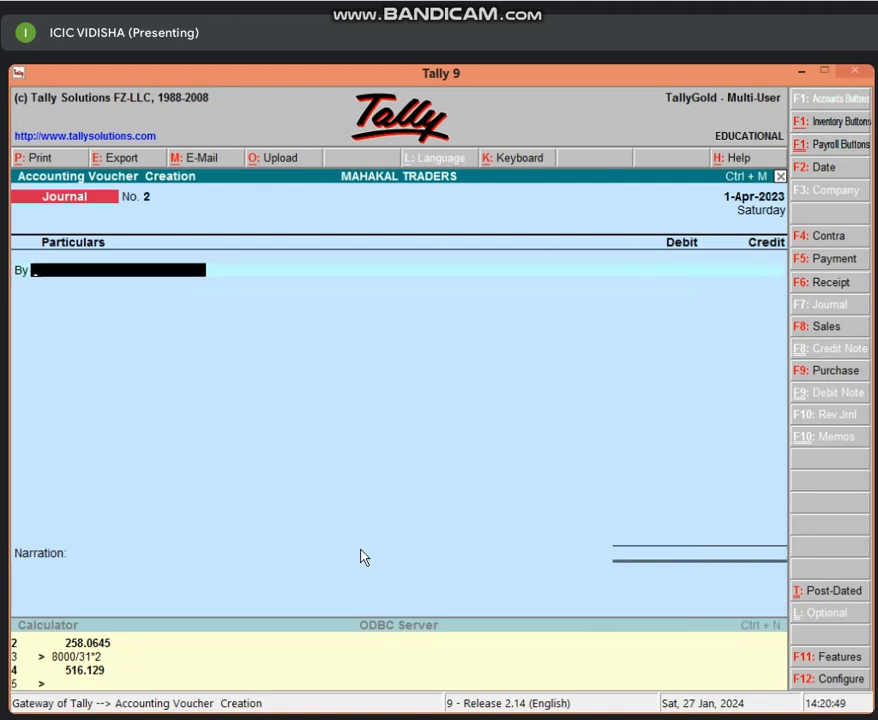
Start a payment voucher and debit SBI BANK LOAN A/C with the installment amount from the Excel loan sheet, 36,111.
key(F5)
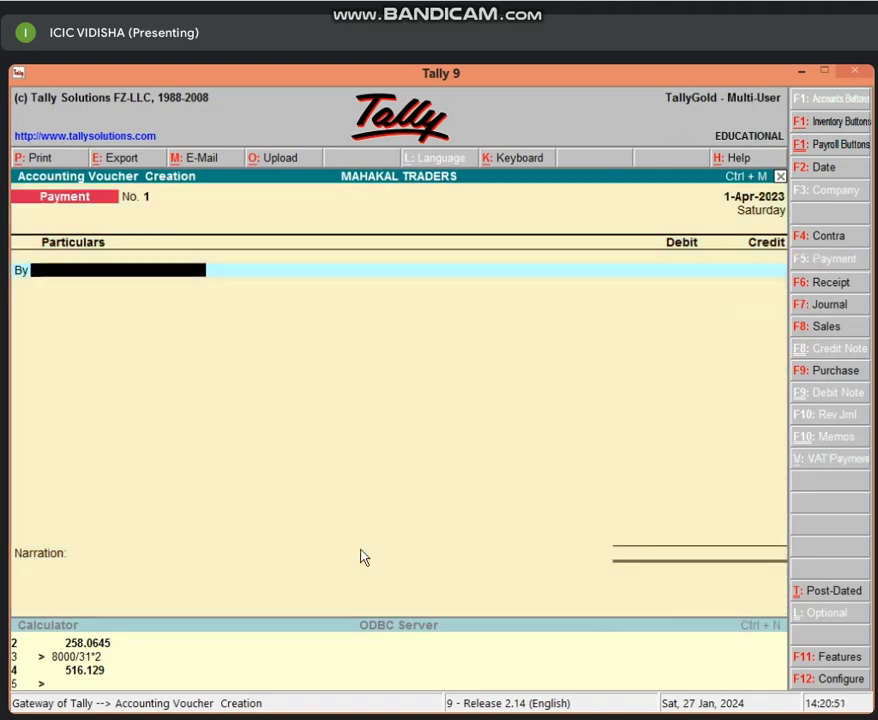
text(SB)
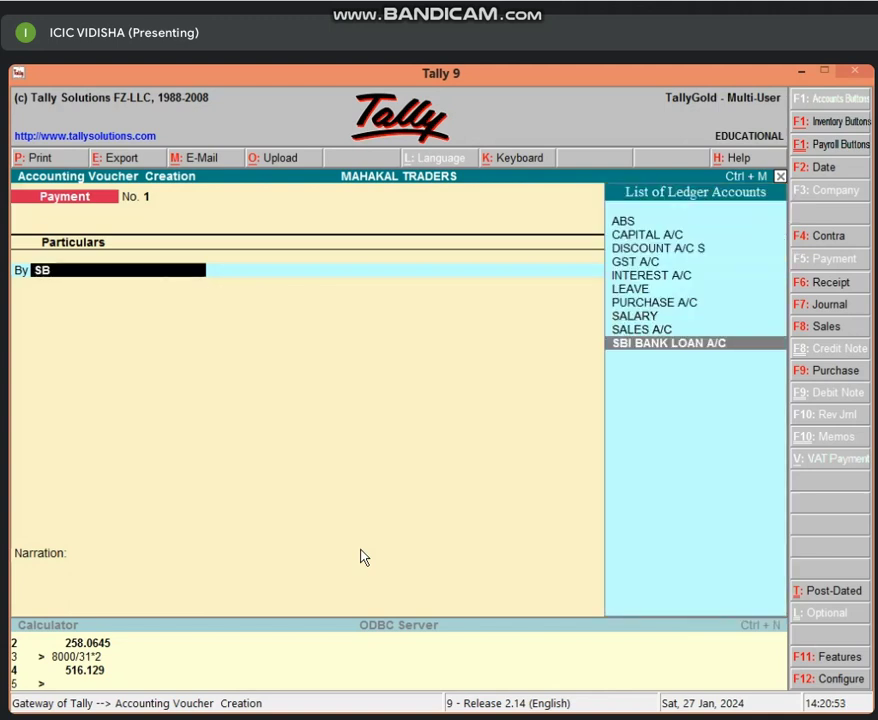
key(Return)
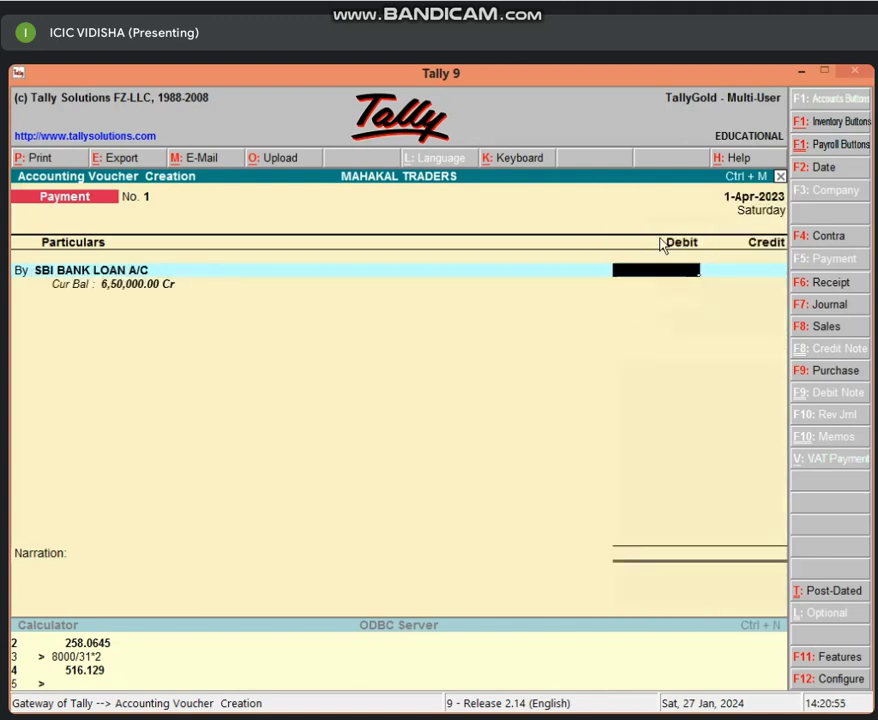
click(793, 75)
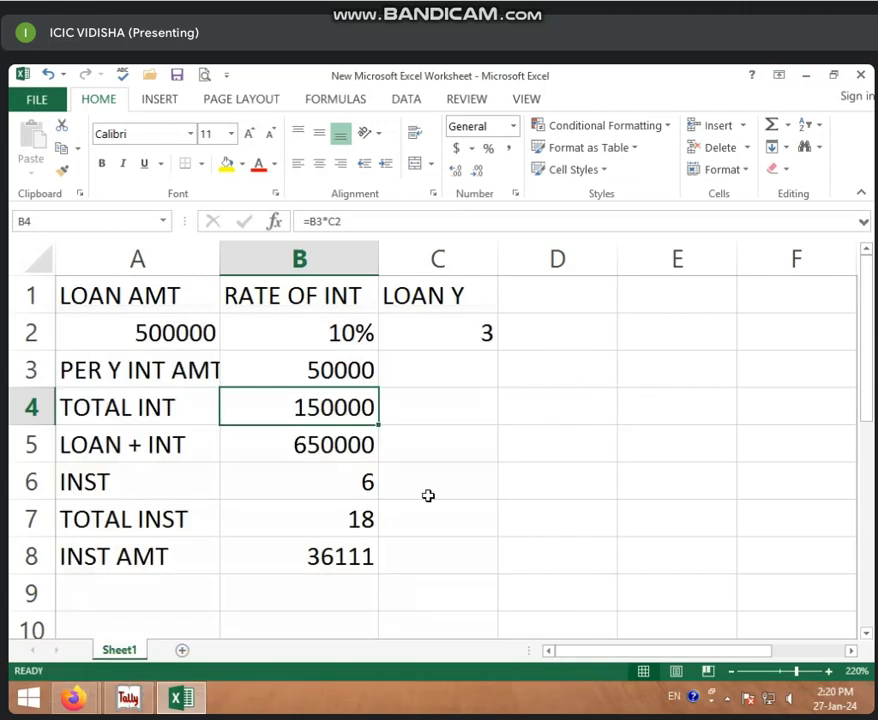
click(243, 564)
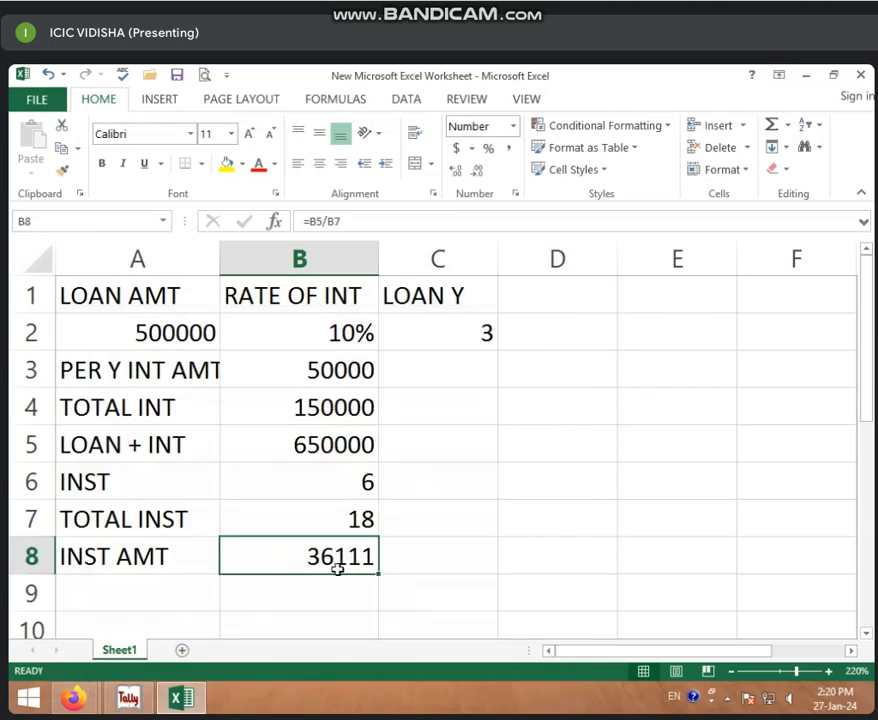
click(128, 698)
text(36111)
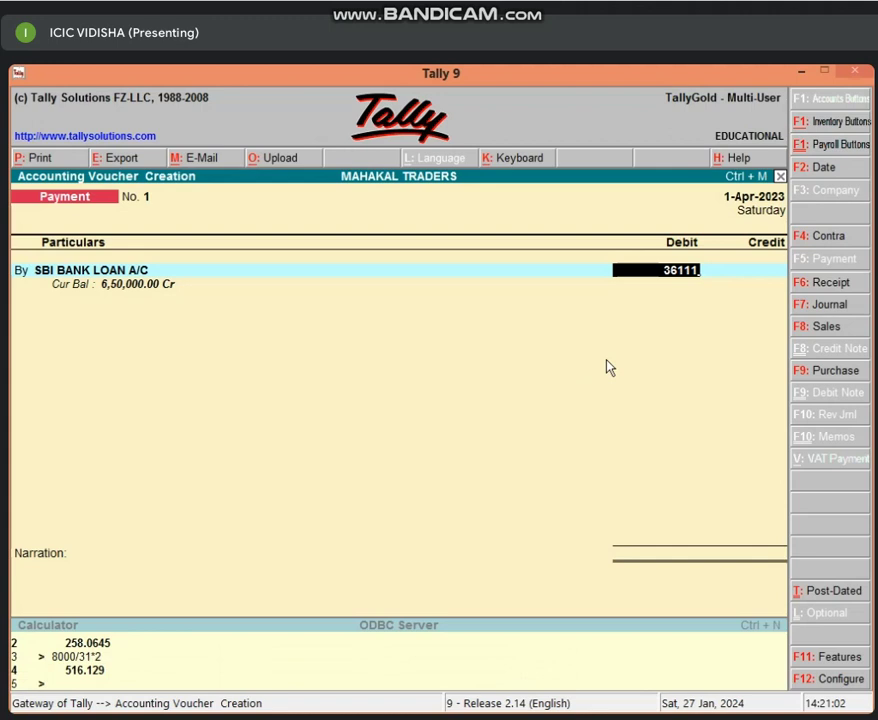
key(Return)
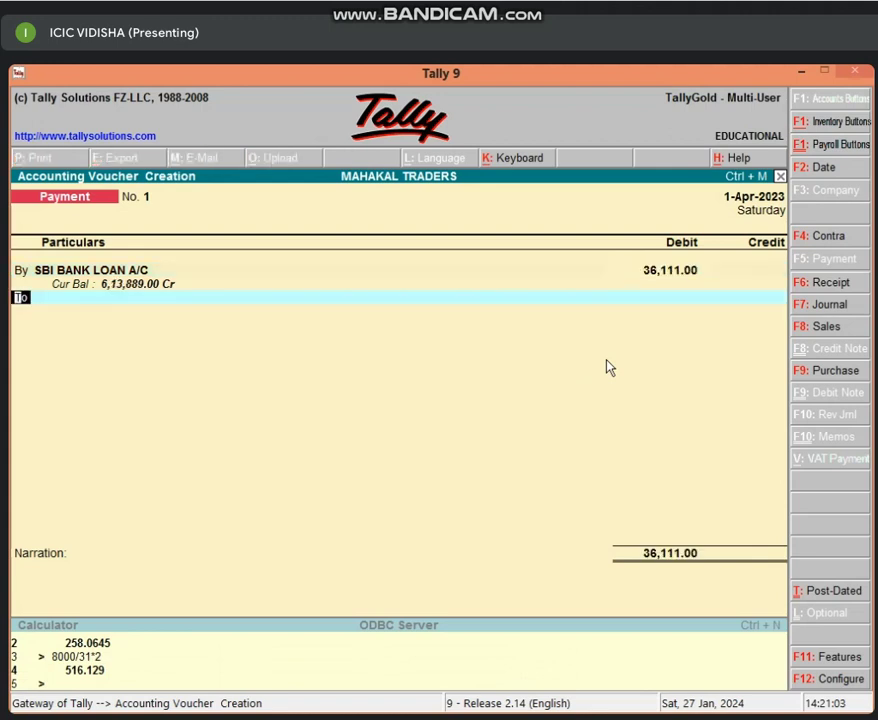
Credit Cash with 36,111 and save the payment voucher without a narration.
key(Return)
text(CAS)
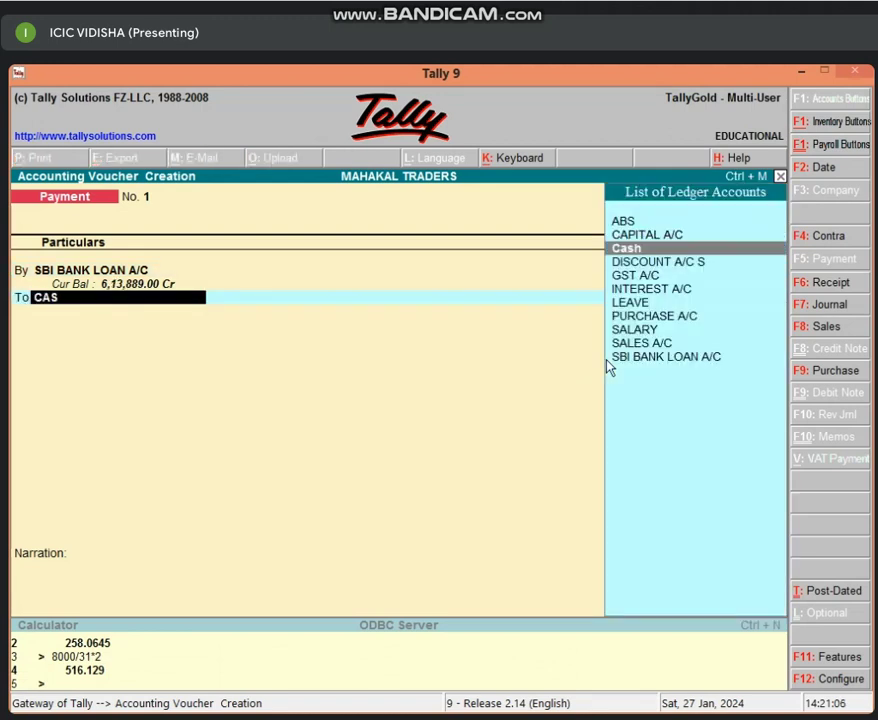
key(Return)
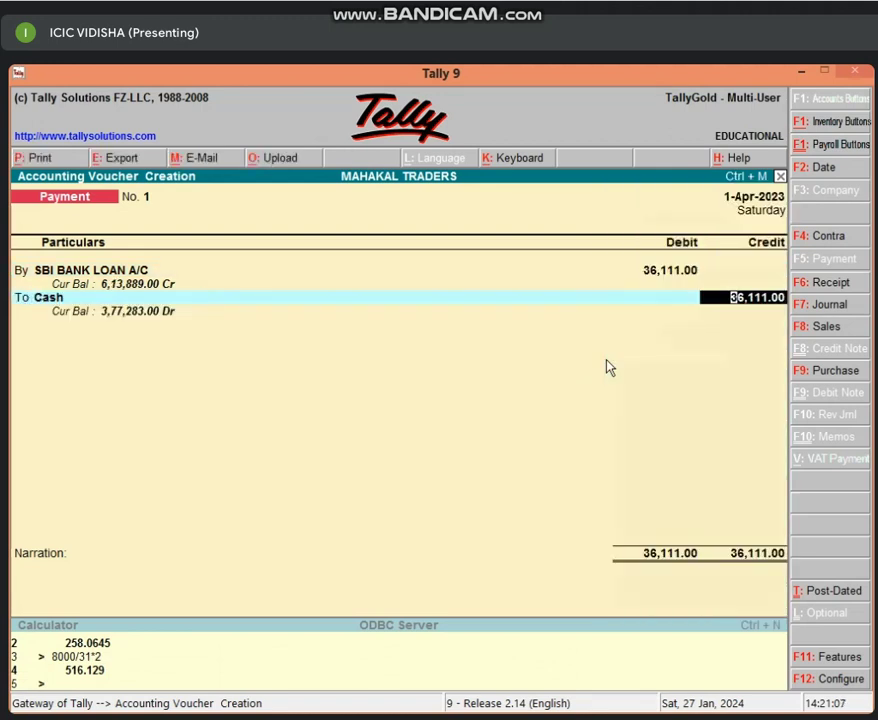
key(Return)
key(Return)
key(Return)
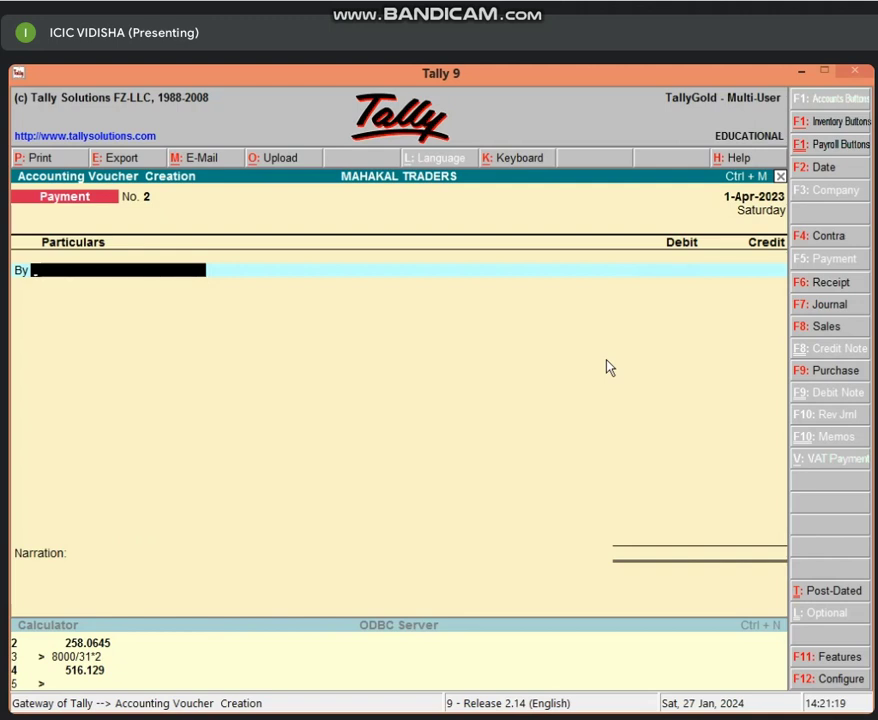
Start a purchase voucher, switch it from invoice to voucher mode and leave the reference blank.
key(F9)
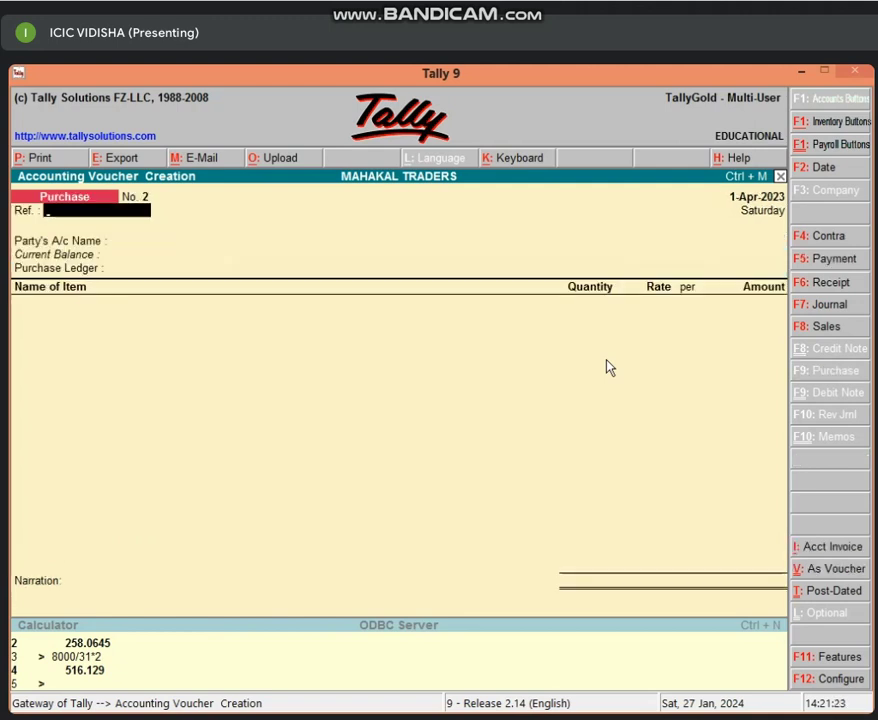
click(824, 568)
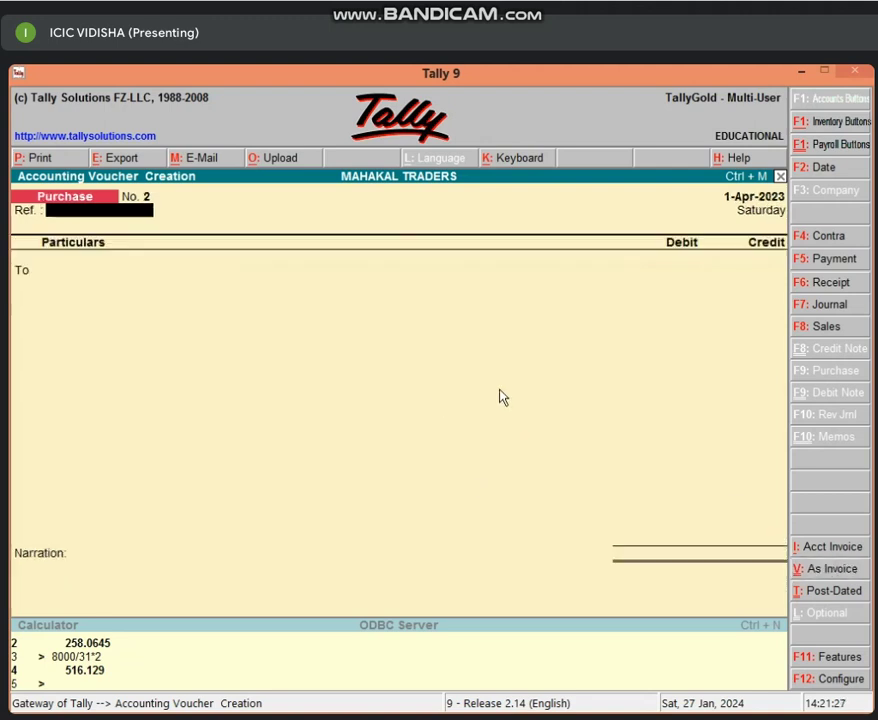
key(Return)
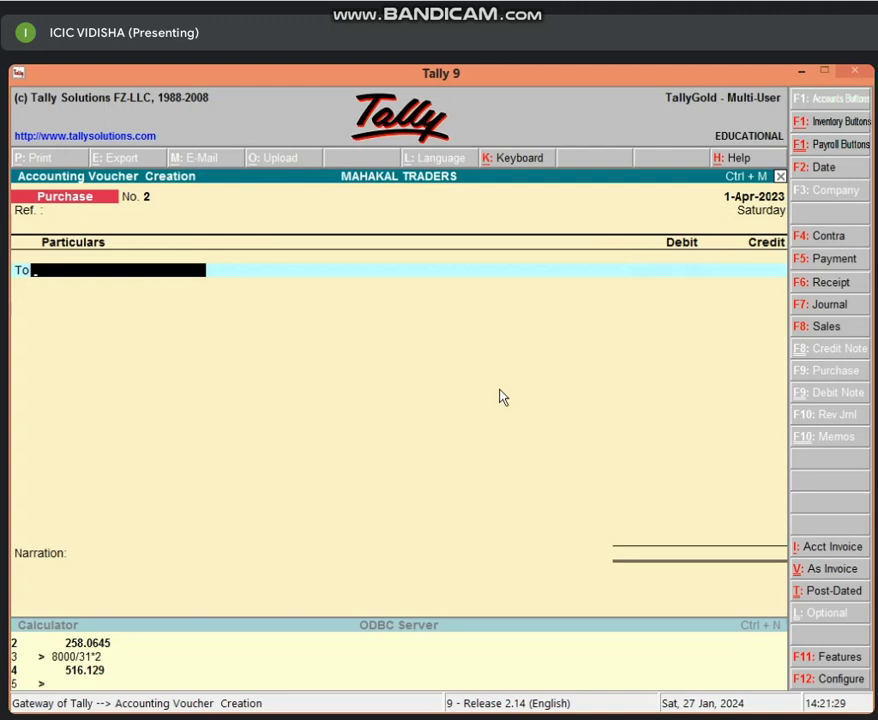
Create the supplier's ledger under Sundry Creditors, with bill-by-bill balances, a default credit period of 25 days and inventory values unaffected.
key(alt+c)
text(MOHAN)
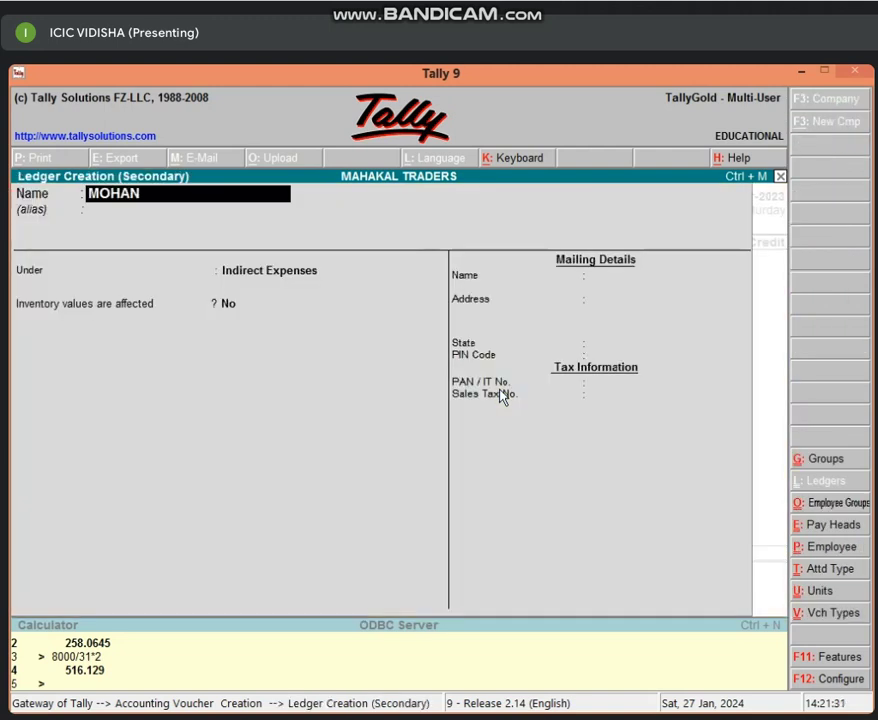
text('S A/C)
key(Return)
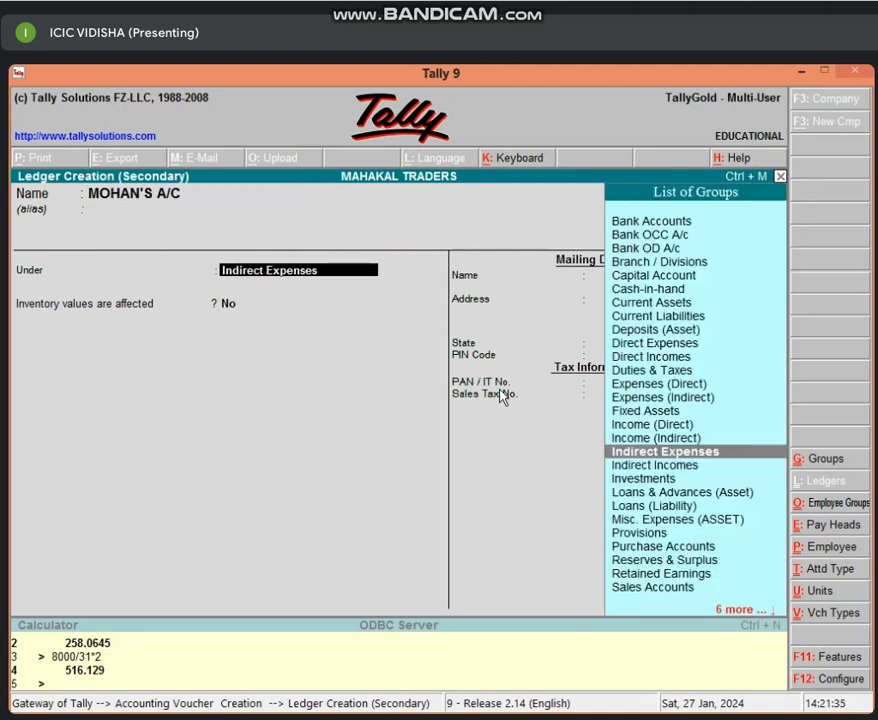
text(SUND)
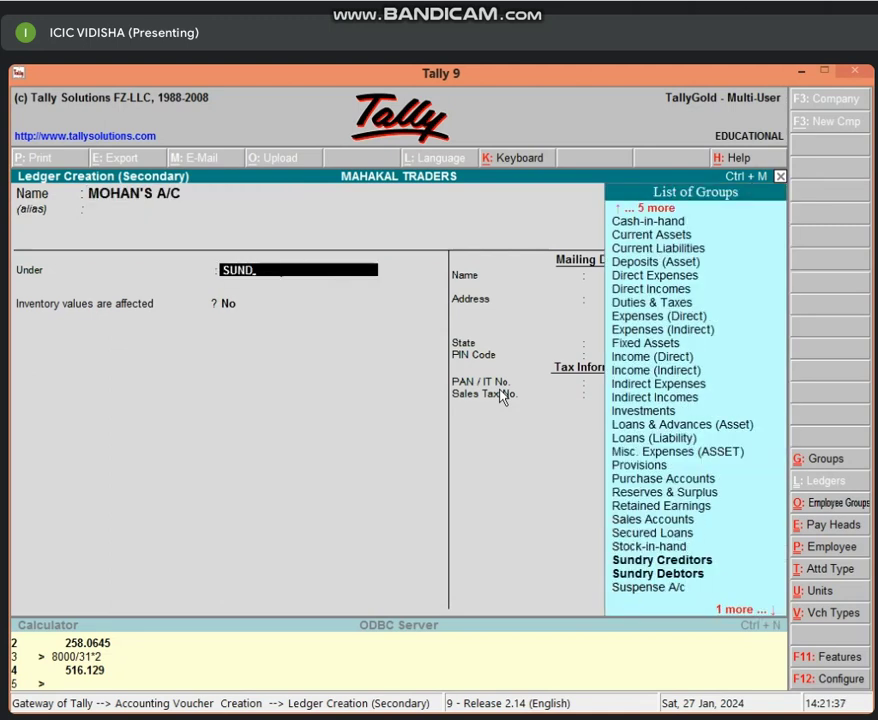
key(Return)
key(Return)
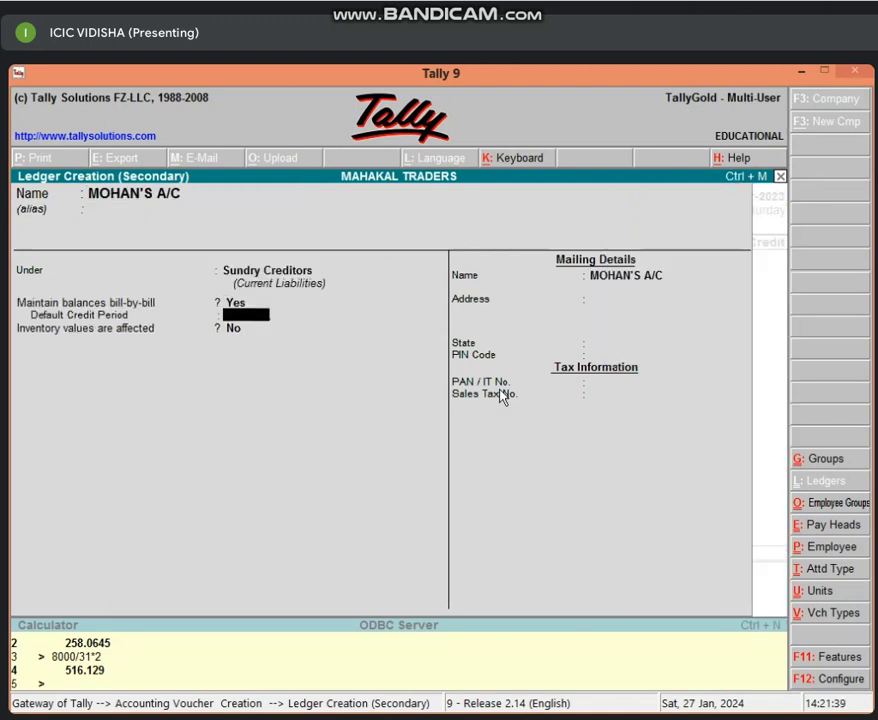
text(25)
key(Return)
key(Return)
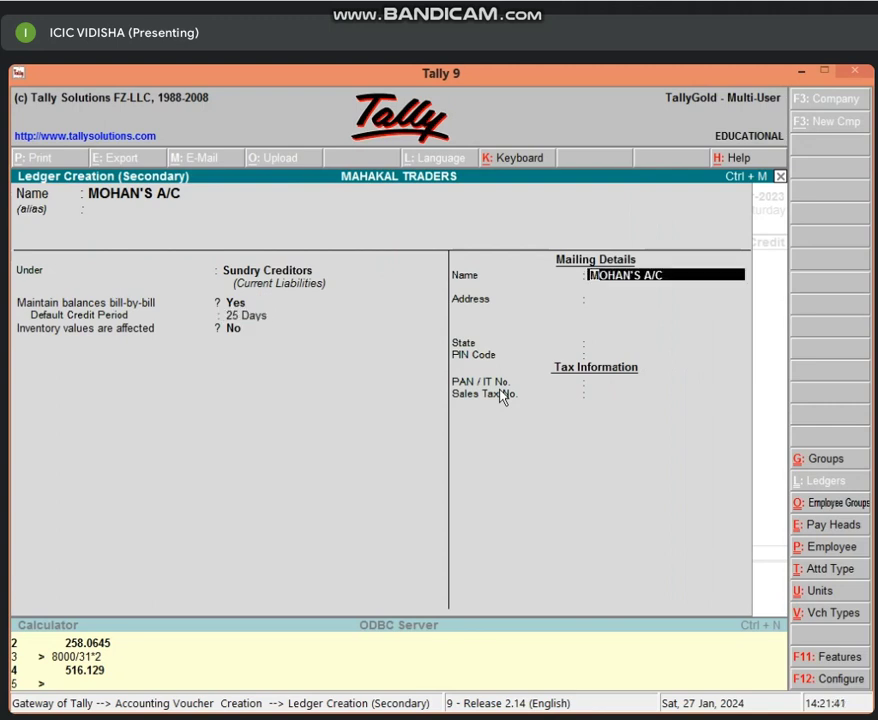